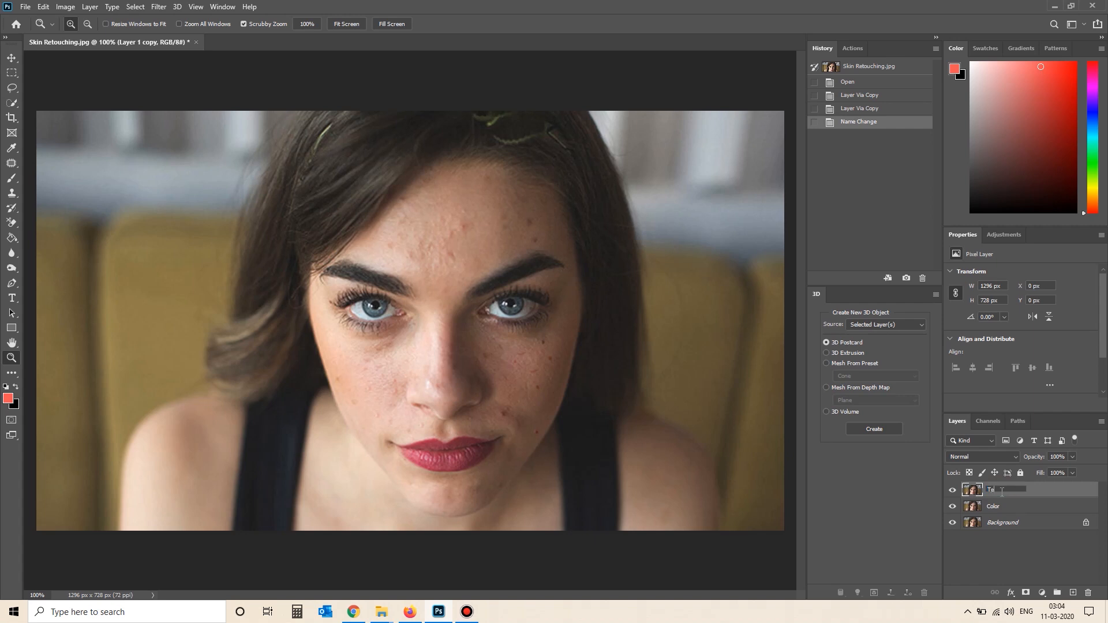
# Name the top layer Texture, and apply a Gaussian Blur with a 4.8-pixel radius to the Color layer.
pyautogui.press('Return')
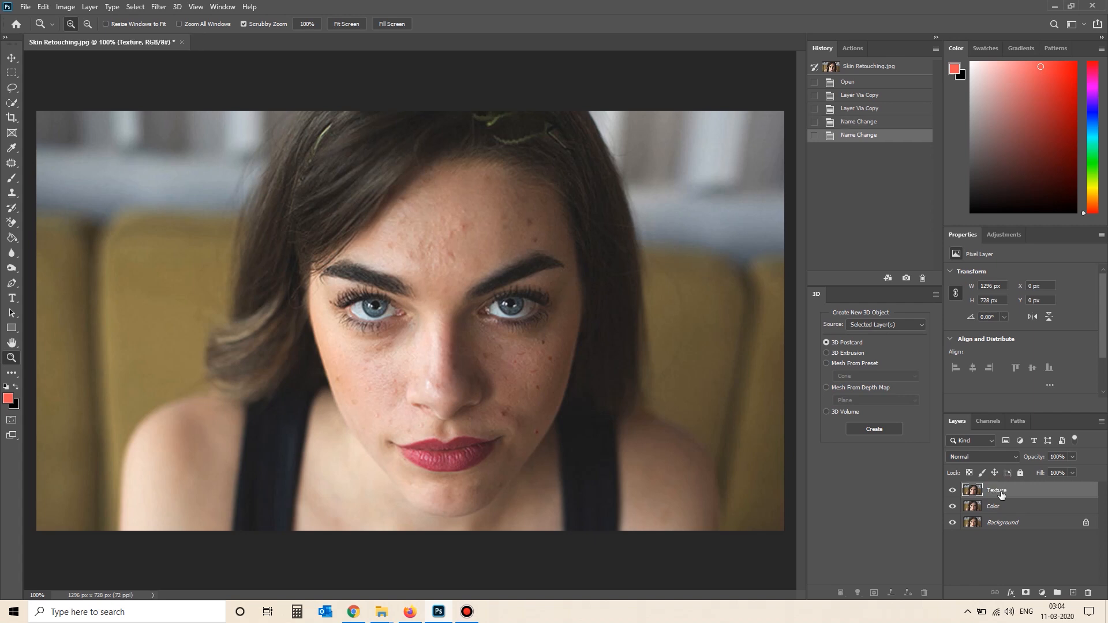
pyautogui.click(995, 506)
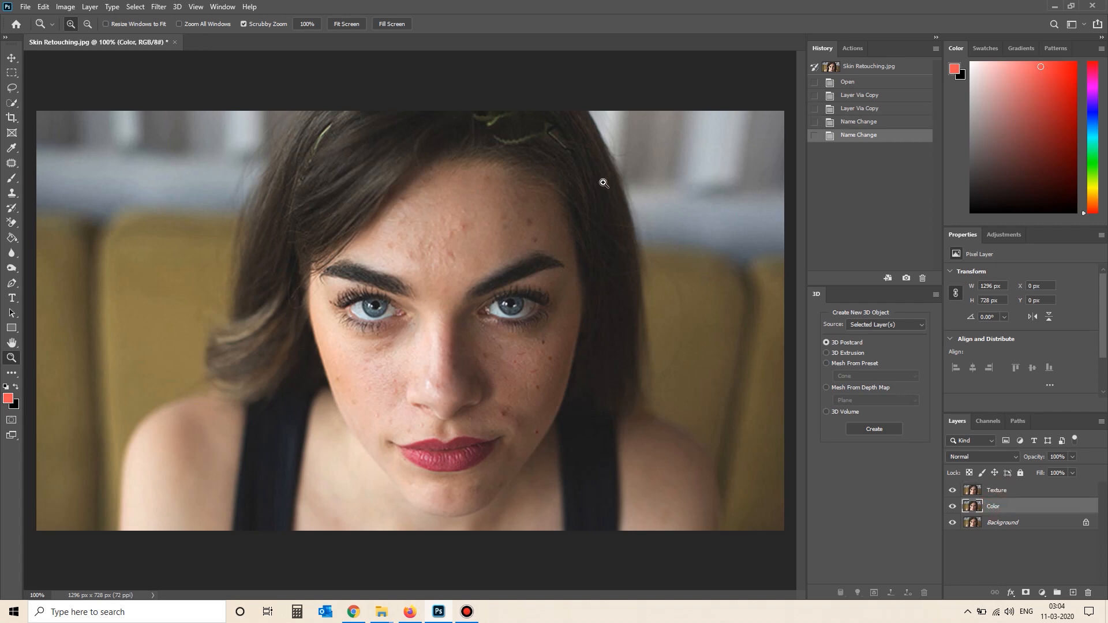
pyautogui.click(154, 8)
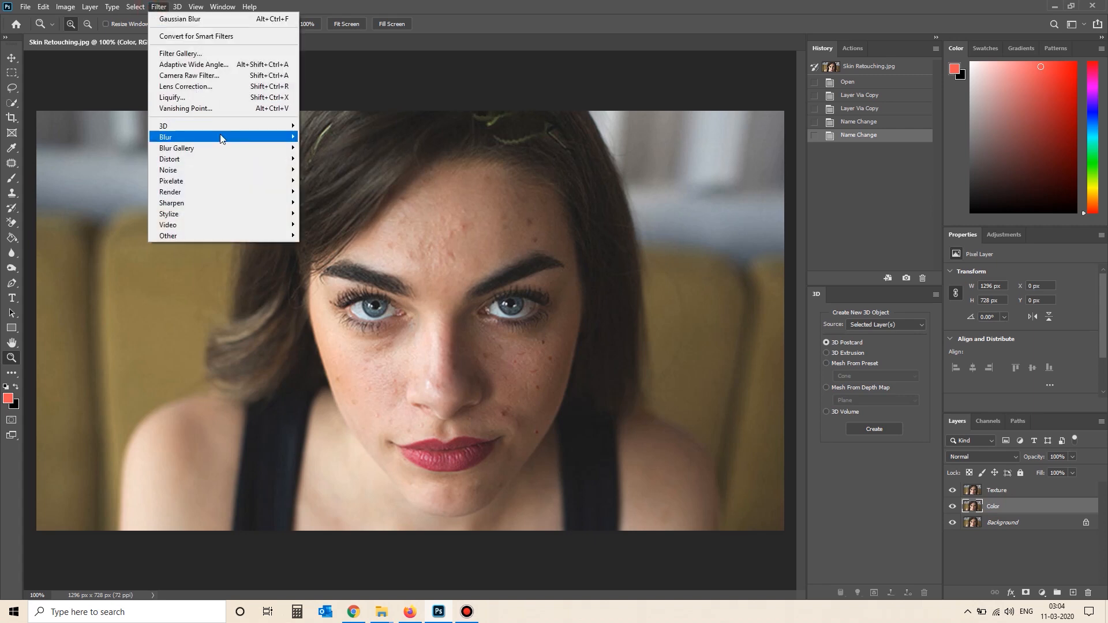
pyautogui.moveTo(223, 138)
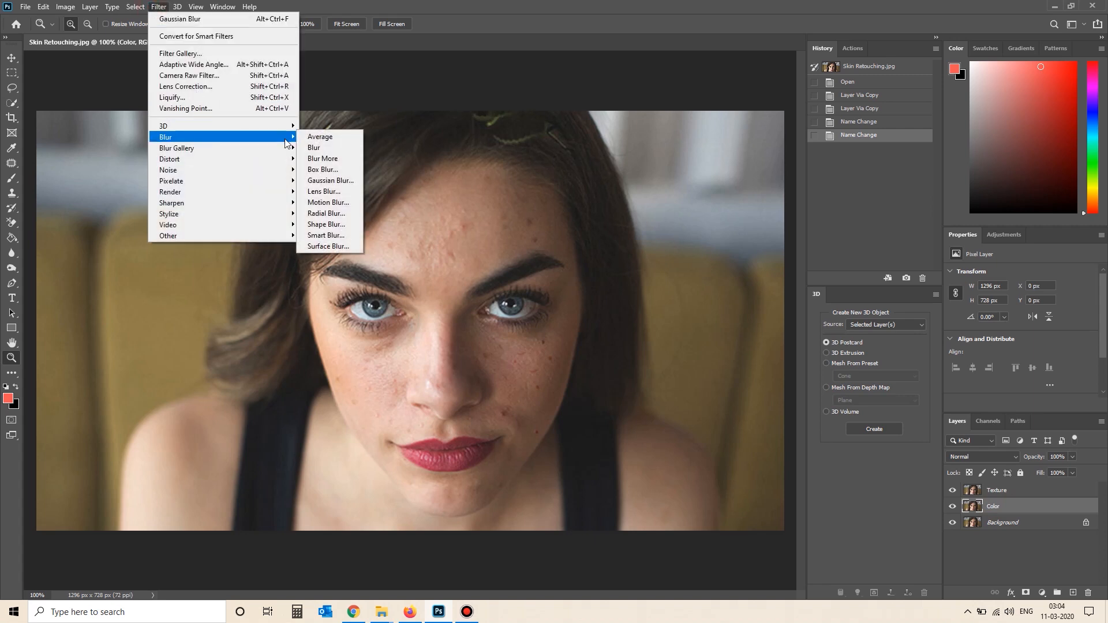
pyautogui.click(334, 180)
pyautogui.moveTo(509, 248); pyautogui.dragTo(519, 185)
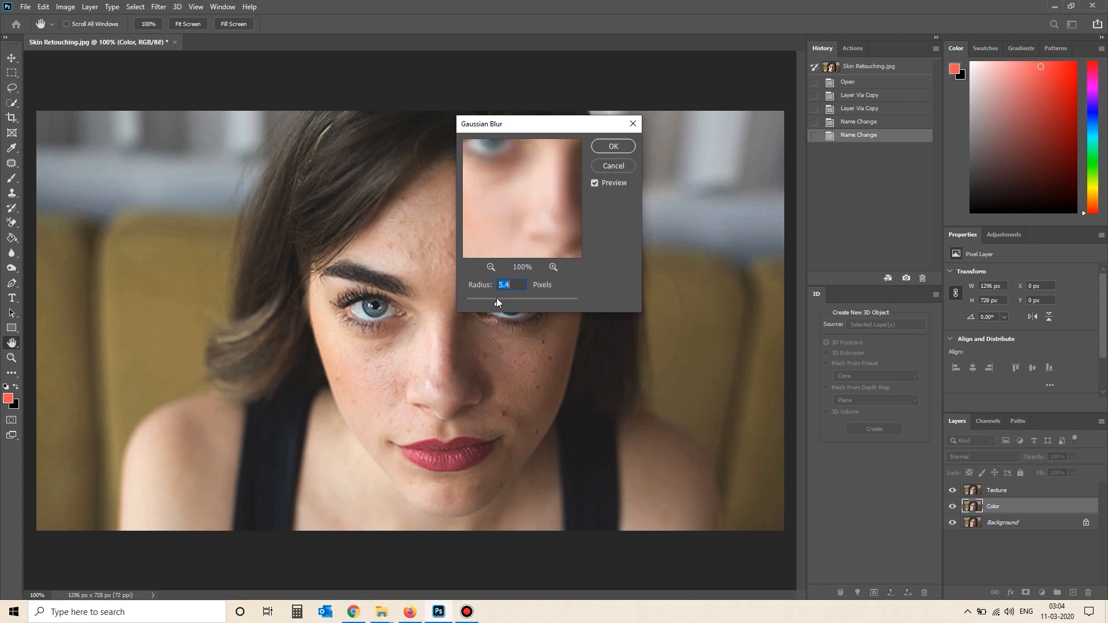
pyautogui.moveTo(495, 300); pyautogui.dragTo(497, 300)
pyautogui.moveTo(515, 245); pyautogui.dragTo(518, 225)
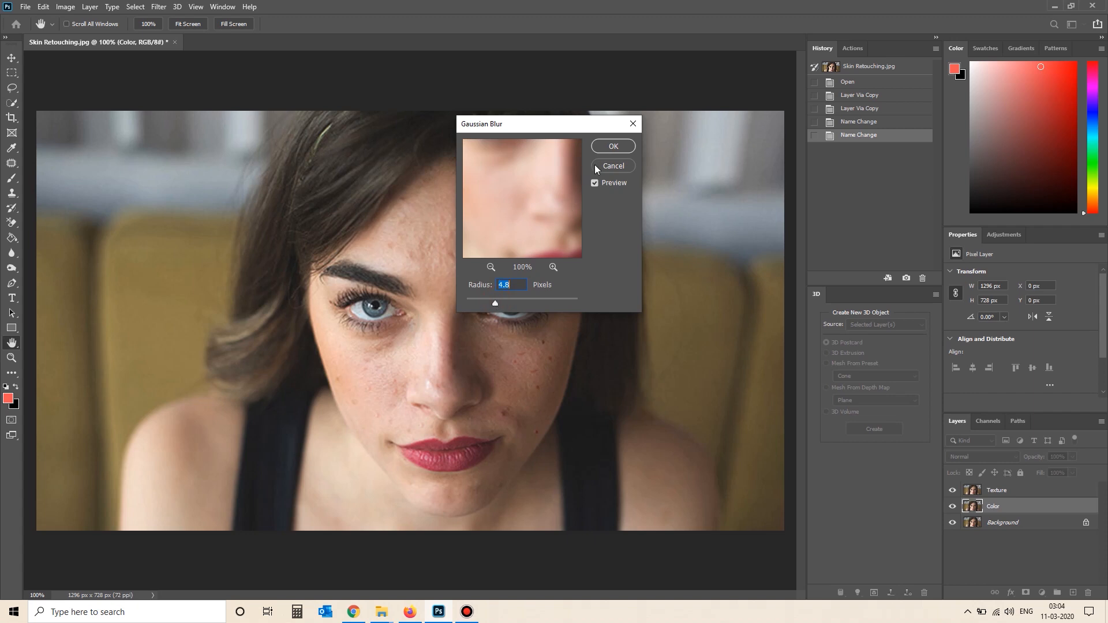
pyautogui.click(606, 147)
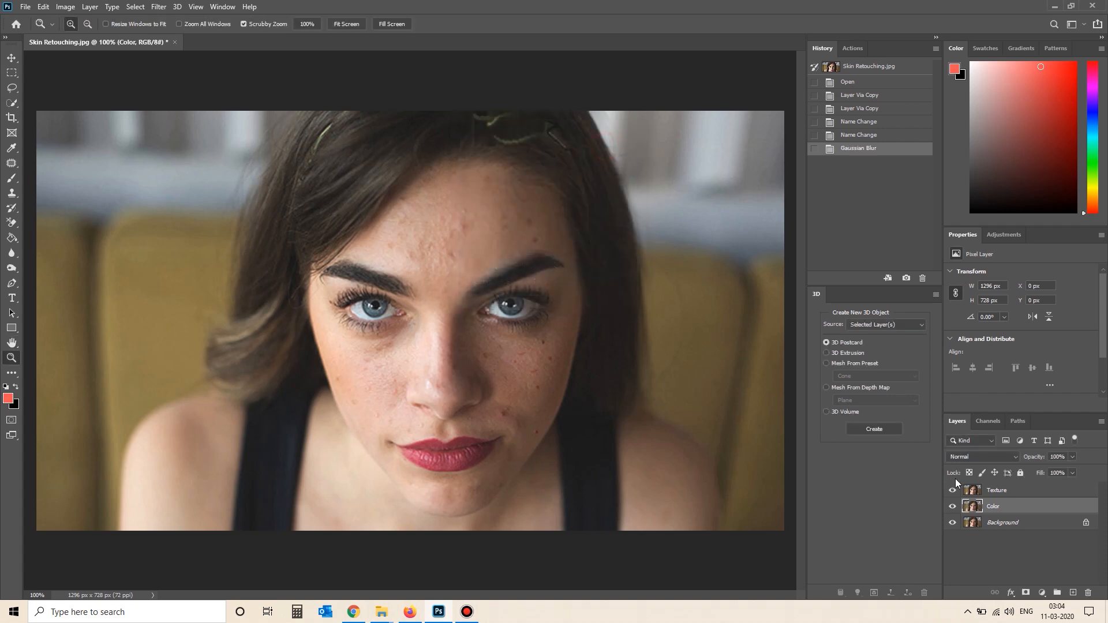
# Use Apply Image on the Texture layer with layer Color, Subtract blending, scale 2 and offset 128, and set the layer's blend mode to Linear Light.
pyautogui.click(997, 492)
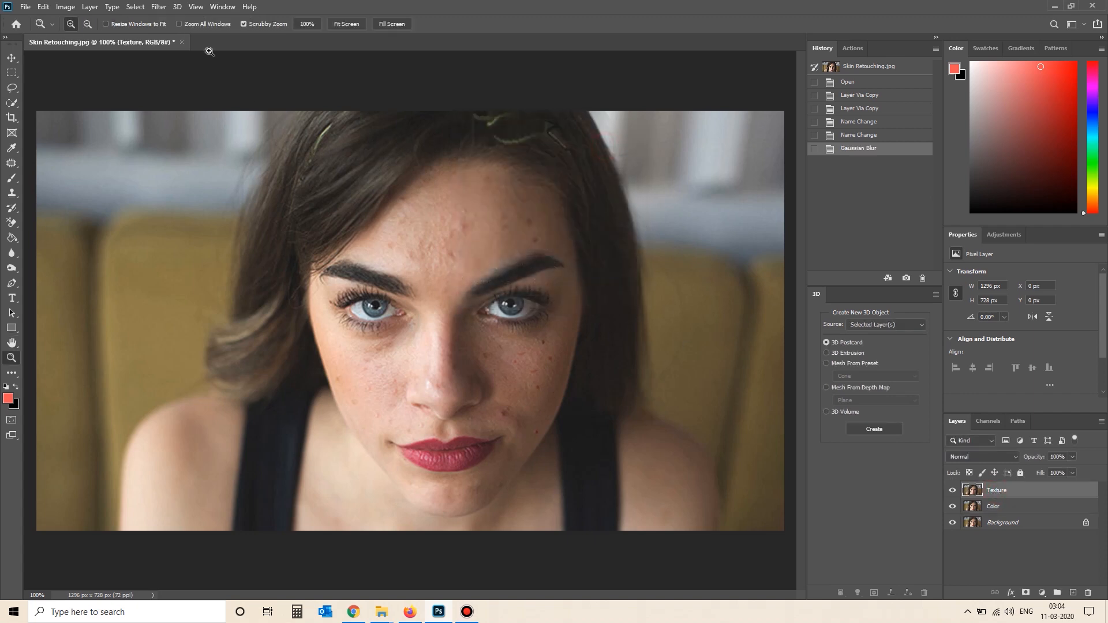
pyautogui.click(65, 7)
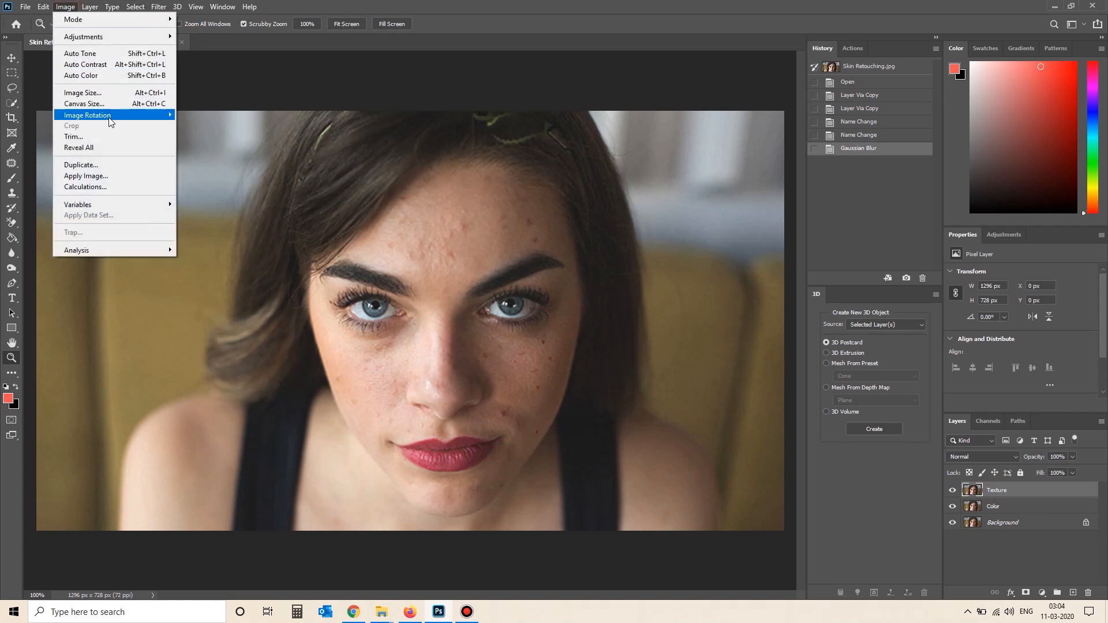
pyautogui.click(105, 173)
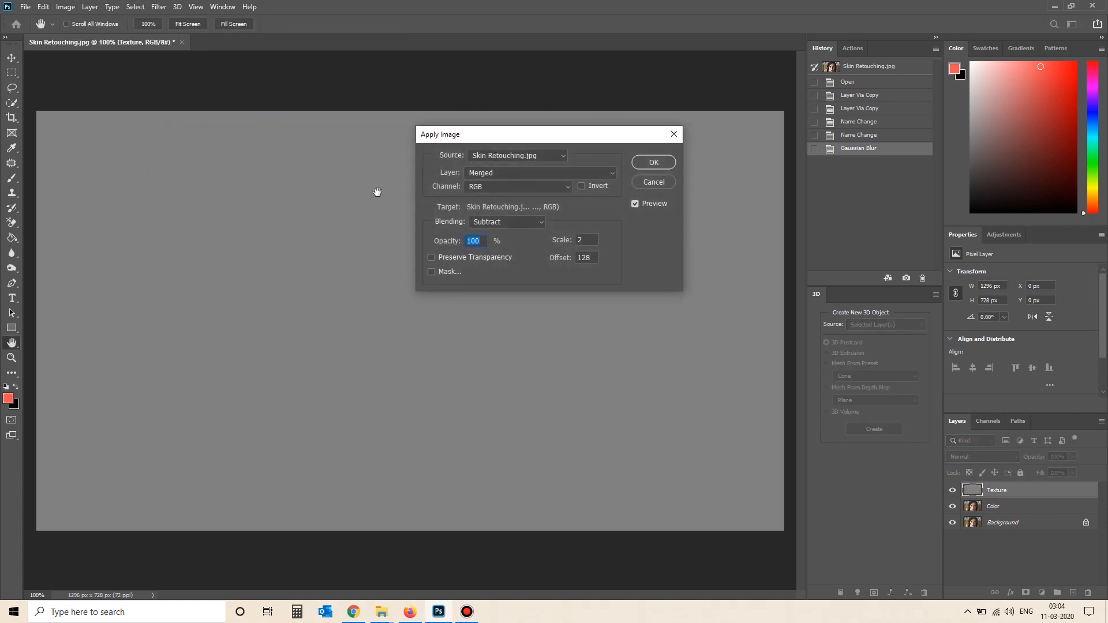
pyautogui.click(544, 156)
pyautogui.click(547, 163)
pyautogui.click(547, 172)
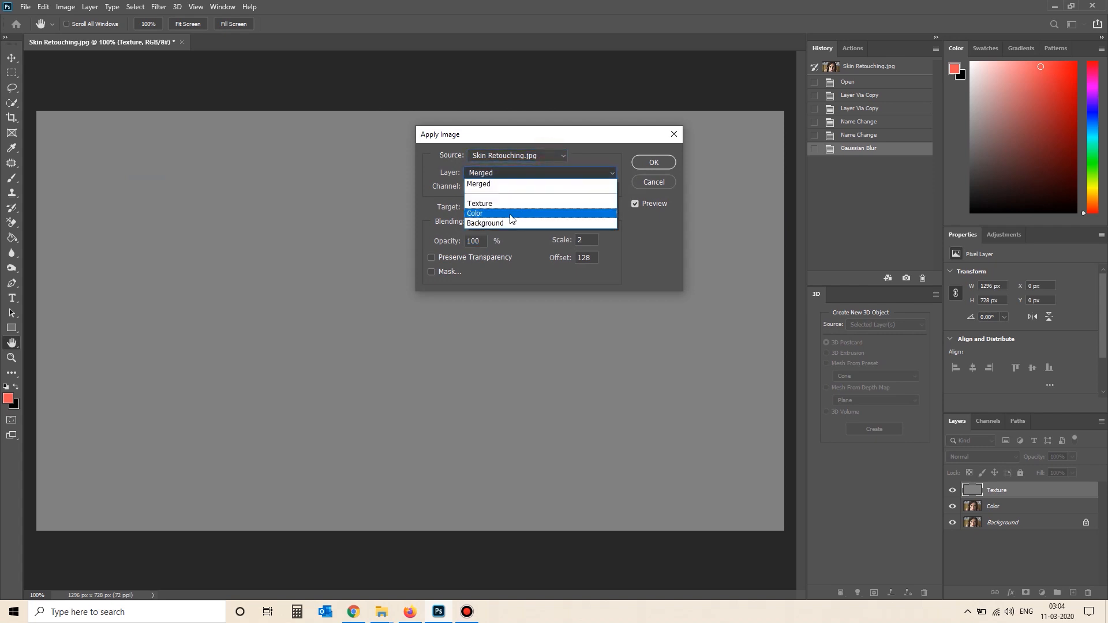
pyautogui.click(510, 214)
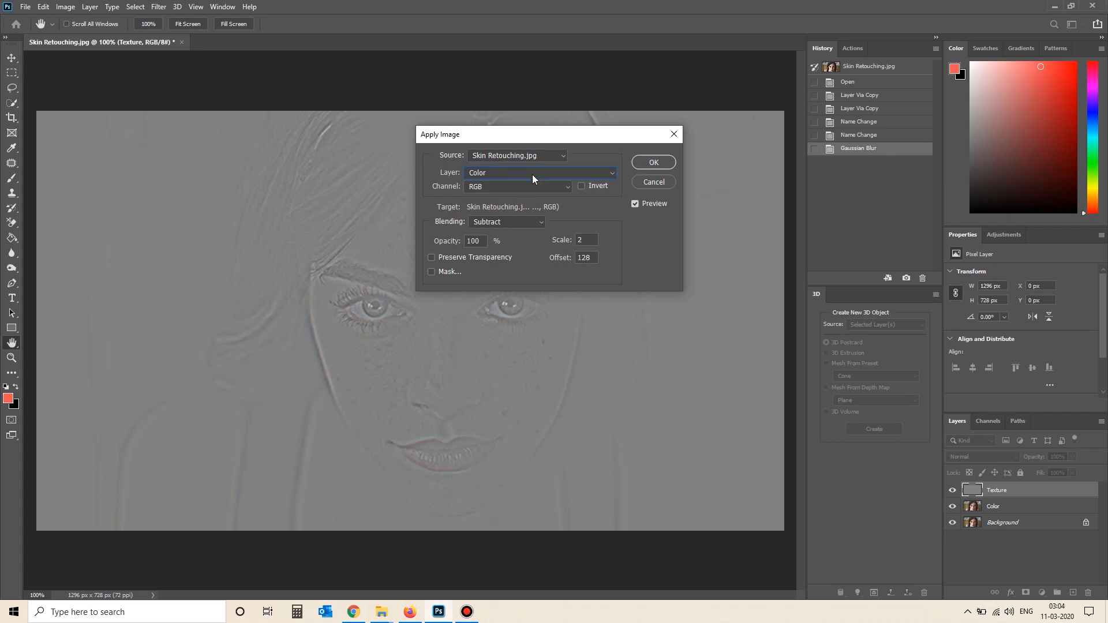
pyautogui.click(516, 223)
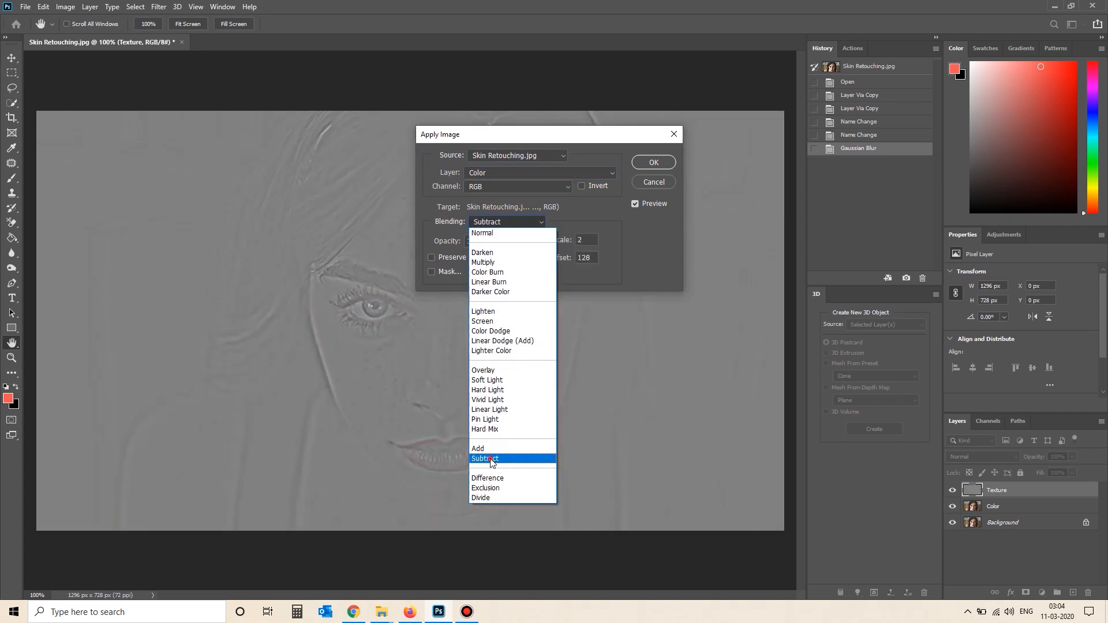
pyautogui.click(492, 461)
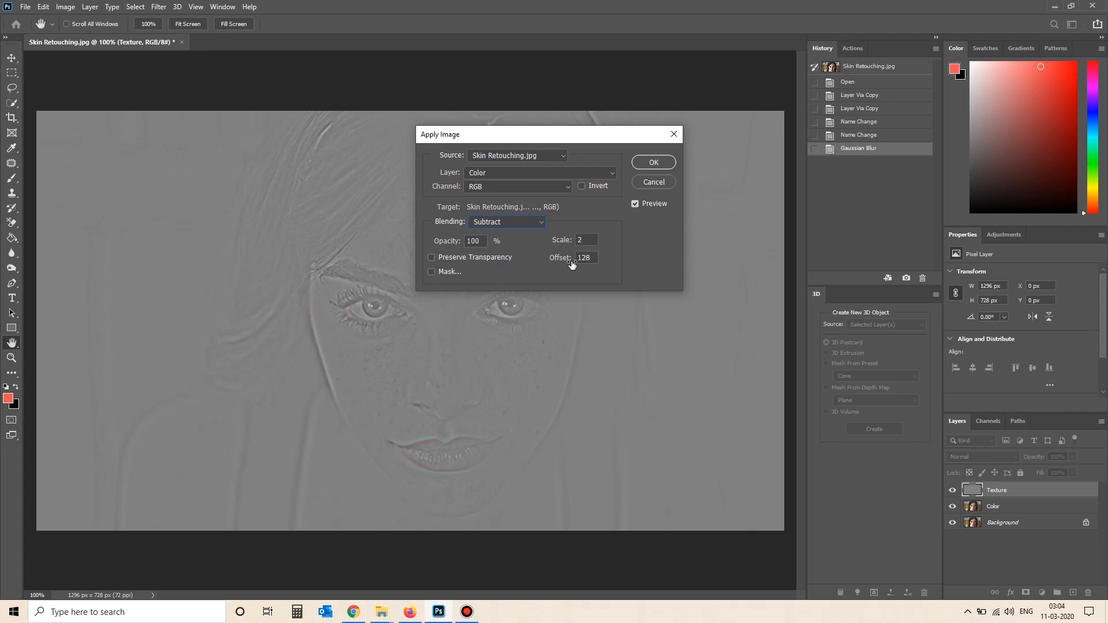
pyautogui.click(644, 165)
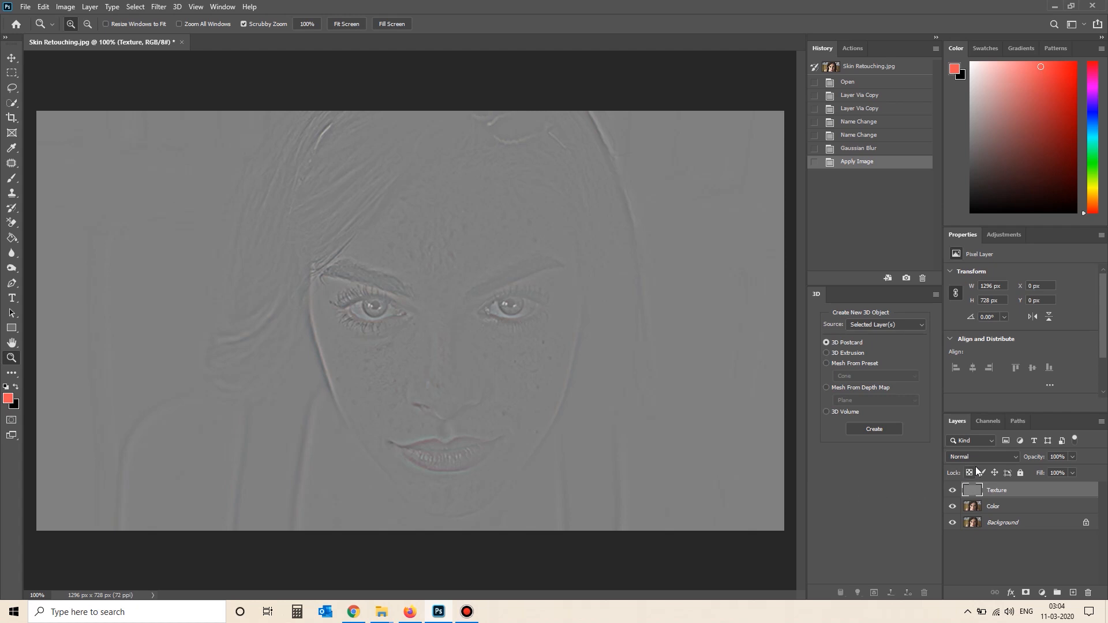
pyautogui.click(987, 456)
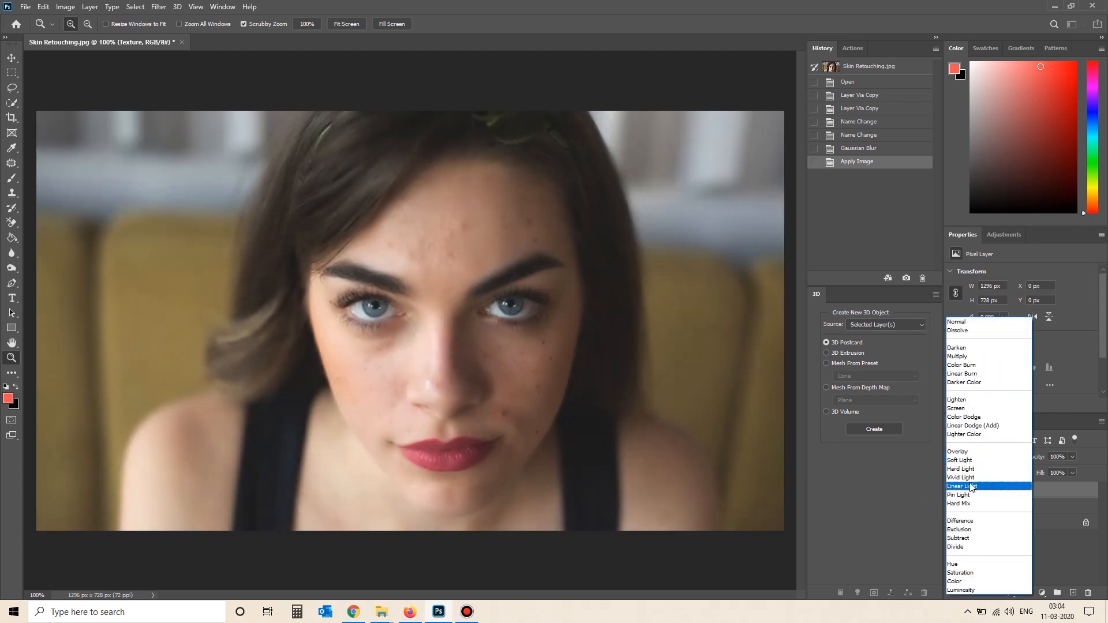
pyautogui.click(971, 486)
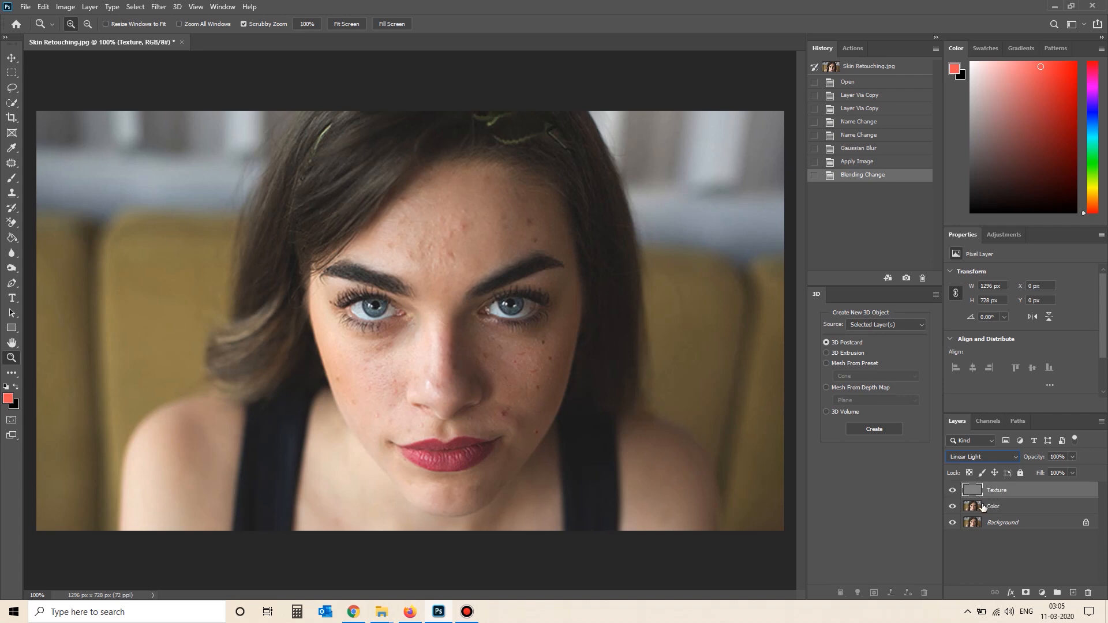
# Group the Texture and Color layers, name the group Skin Retouching, and compare the image with the group hidden and shown.
pyautogui.keyDown('shift'); pyautogui.click(984, 506); pyautogui.keyUp('shift')
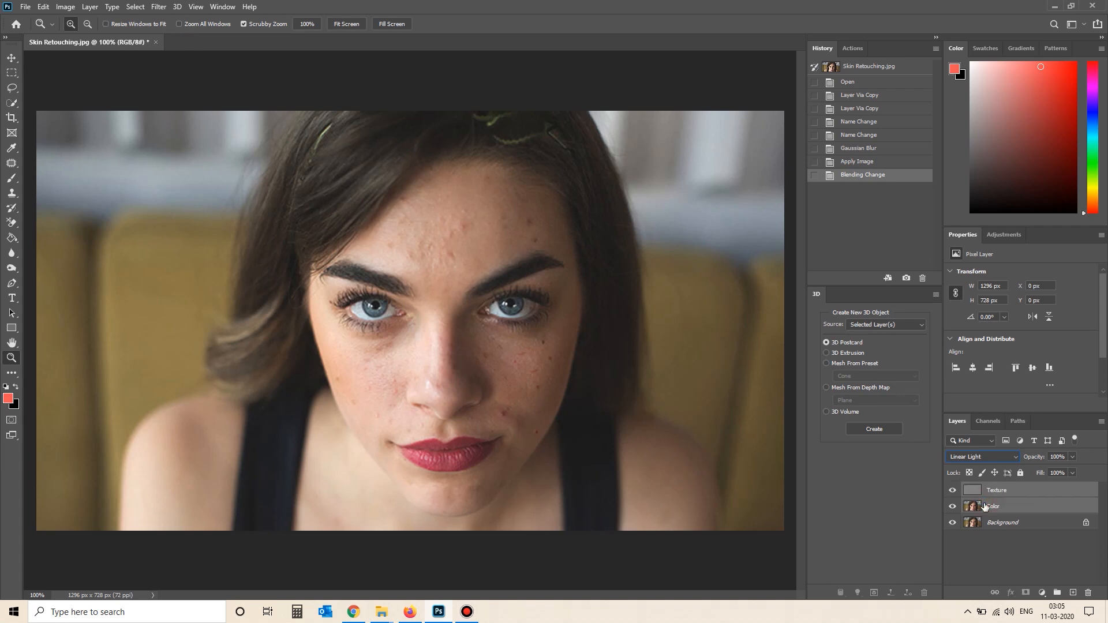
pyautogui.hotkey('ctrl', 'g')
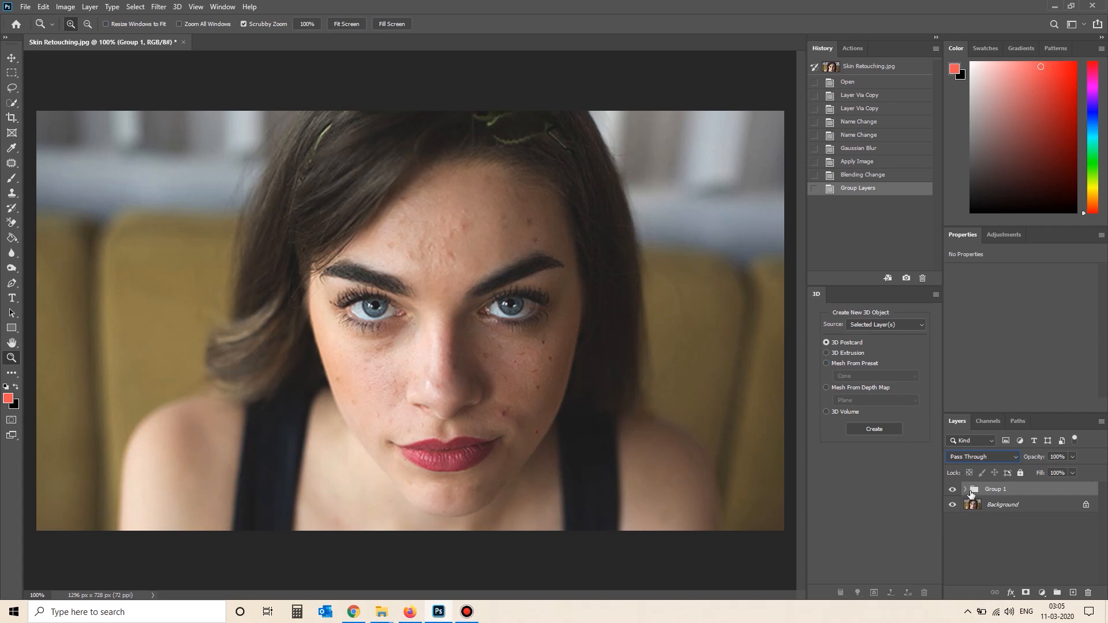
pyautogui.doubleClick(1001, 489)
pyautogui.write('Skin Retouching')
pyautogui.press('Return')
pyautogui.doubleClick(953, 490)
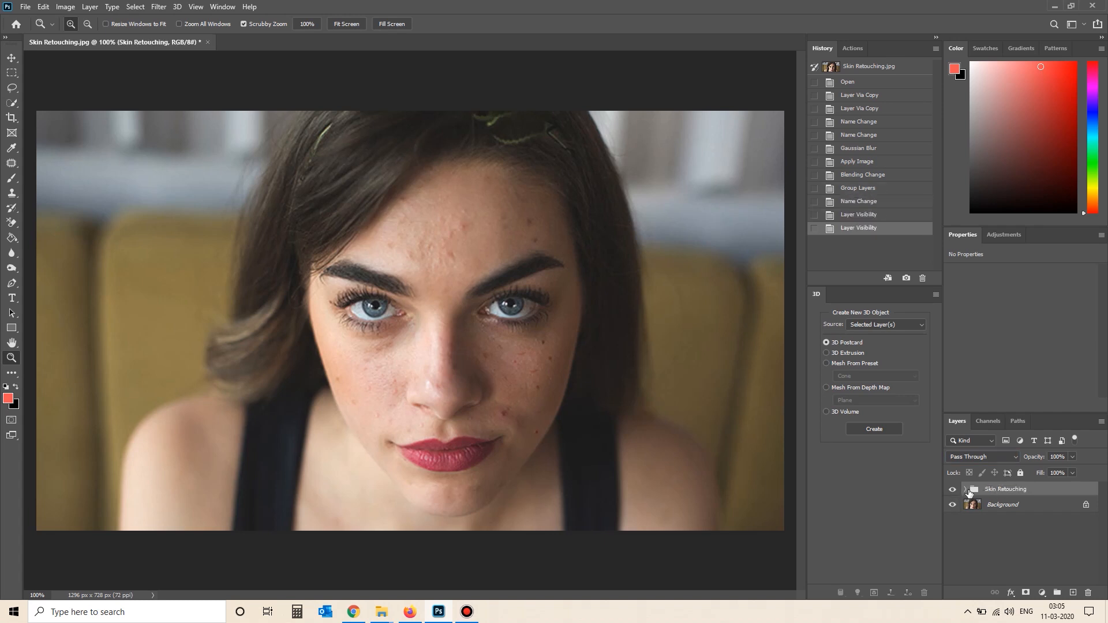
# On the Texture layer in the Skin Retouching group, heal the spots at the centre of the forehead with the Healing Brush.
pyautogui.click(965, 490)
pyautogui.click(1016, 505)
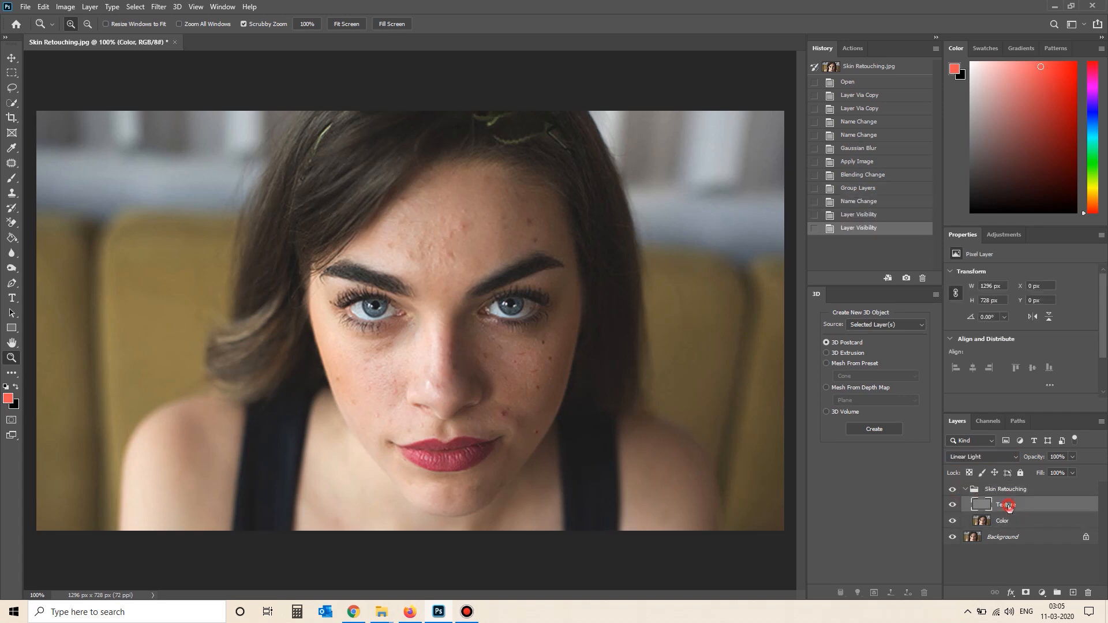
pyautogui.click(13, 164)
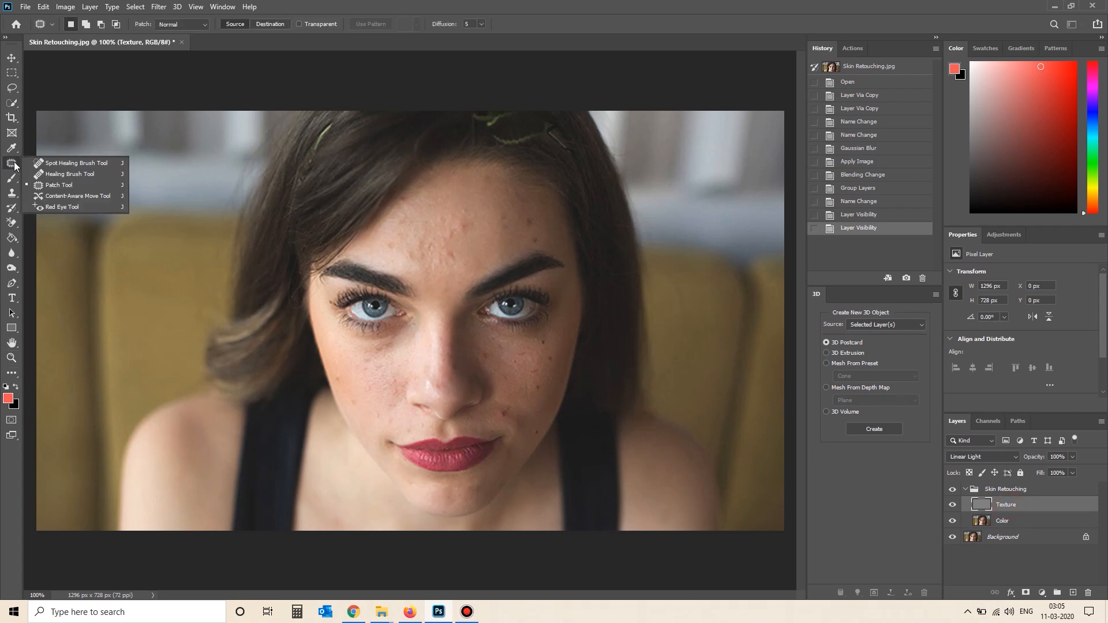
pyautogui.click(50, 174)
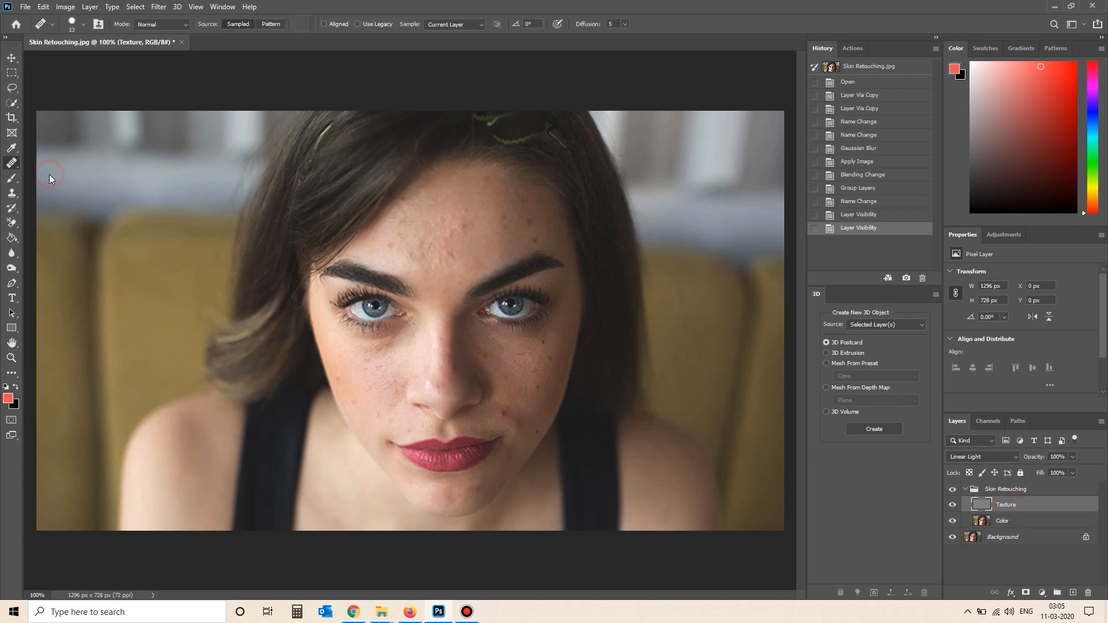
pyautogui.keyDown('alt'); pyautogui.click(473, 243); pyautogui.keyUp('alt')
pyautogui.click(461, 228)
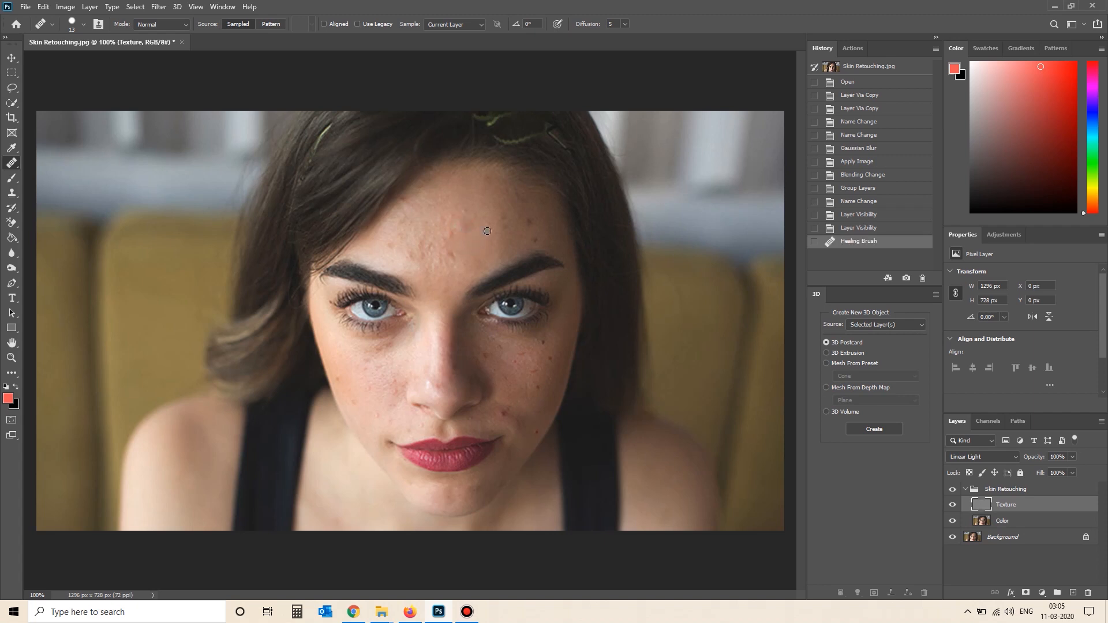
pyautogui.click(476, 218)
pyautogui.click(467, 211)
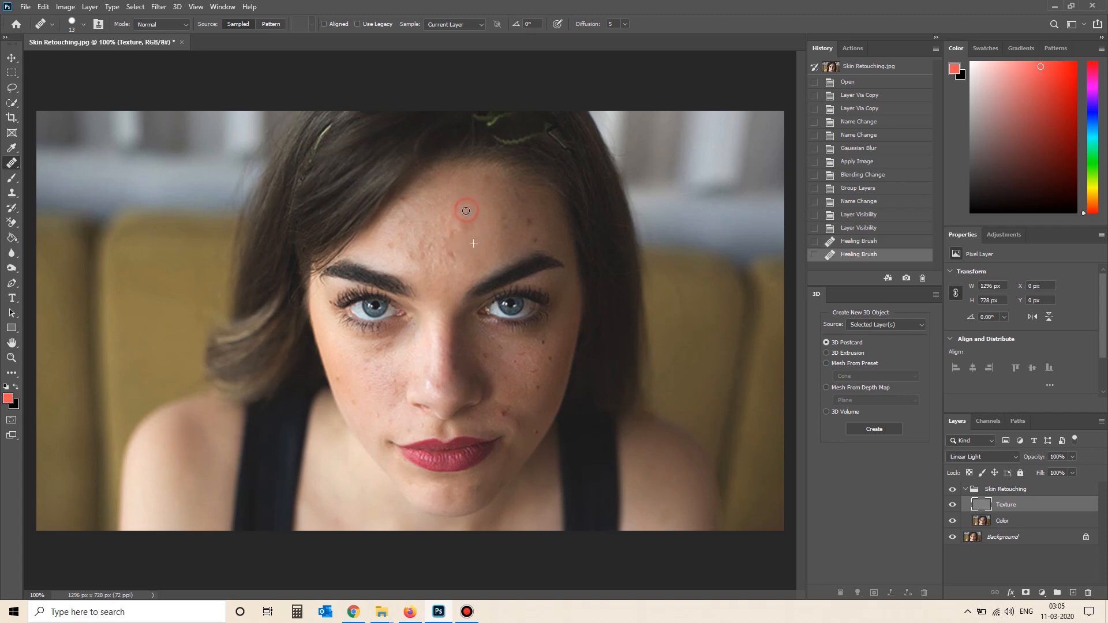
# Sample clean skin on the upper forehead and heal the blemishes running down its middle toward the brows.
pyautogui.keyDown('alt'); pyautogui.click(437, 208); pyautogui.keyUp('alt')
pyautogui.click(450, 216)
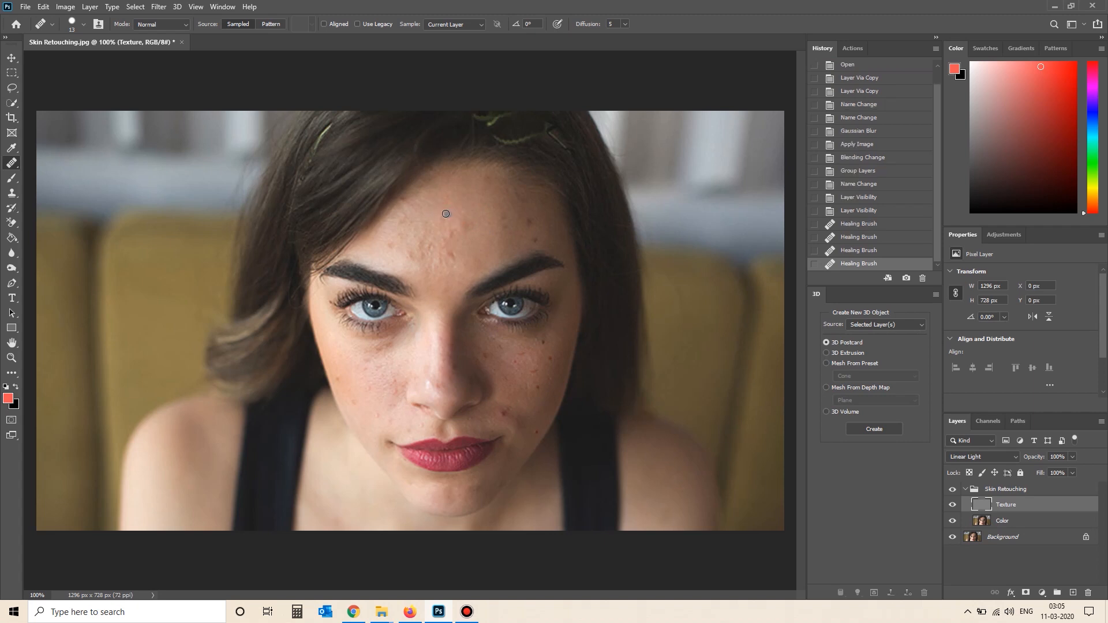
pyautogui.click(440, 215)
pyautogui.click(435, 214)
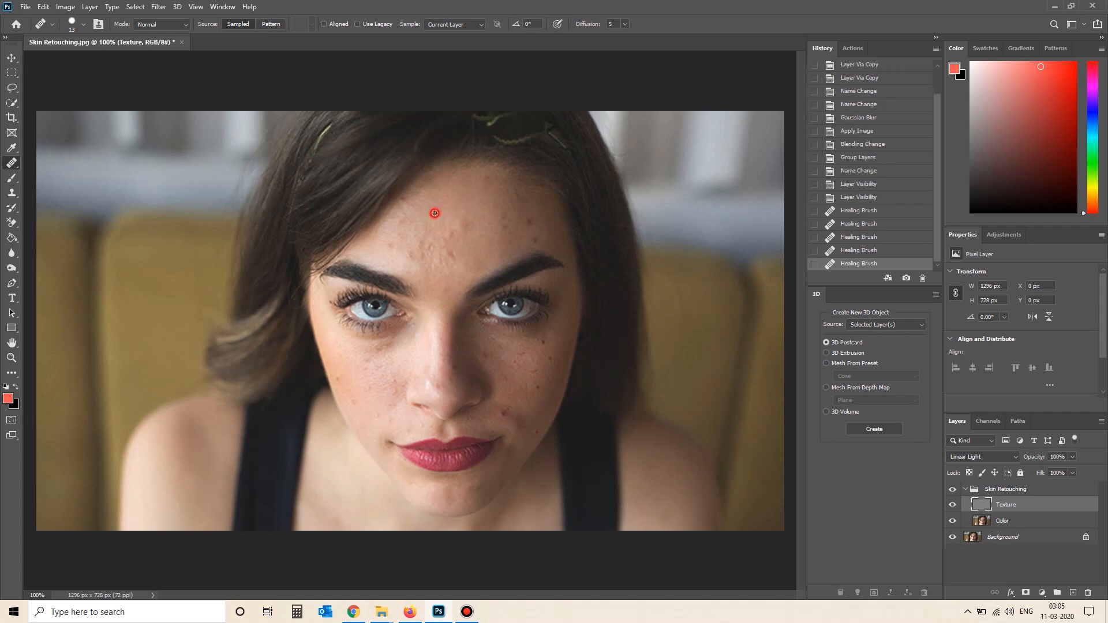
pyautogui.click(427, 224)
pyautogui.click(453, 232)
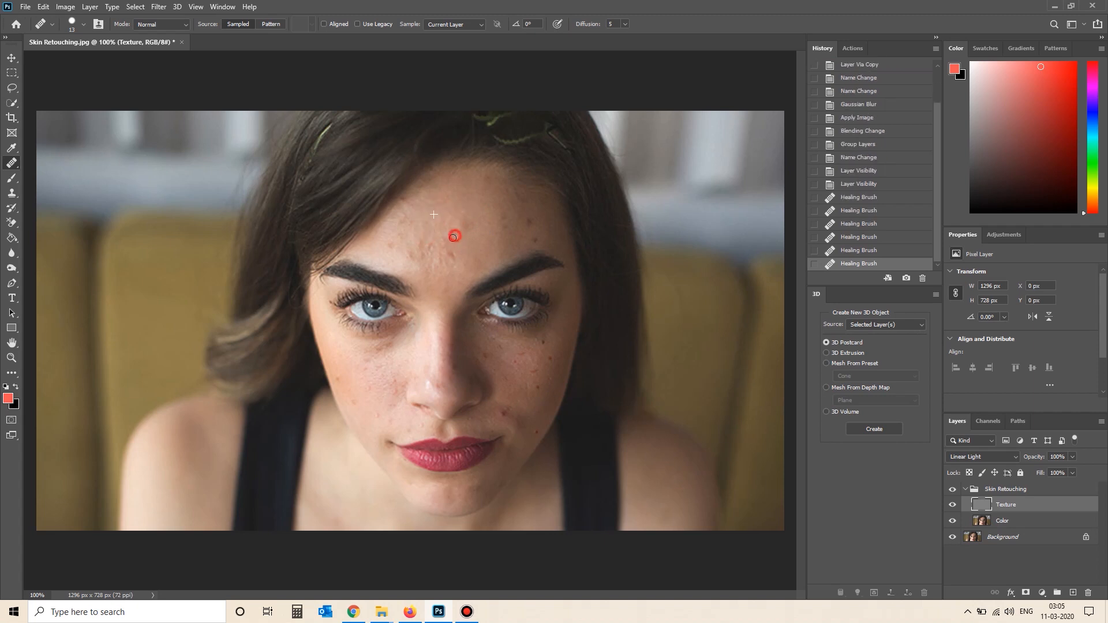
pyautogui.click(453, 256)
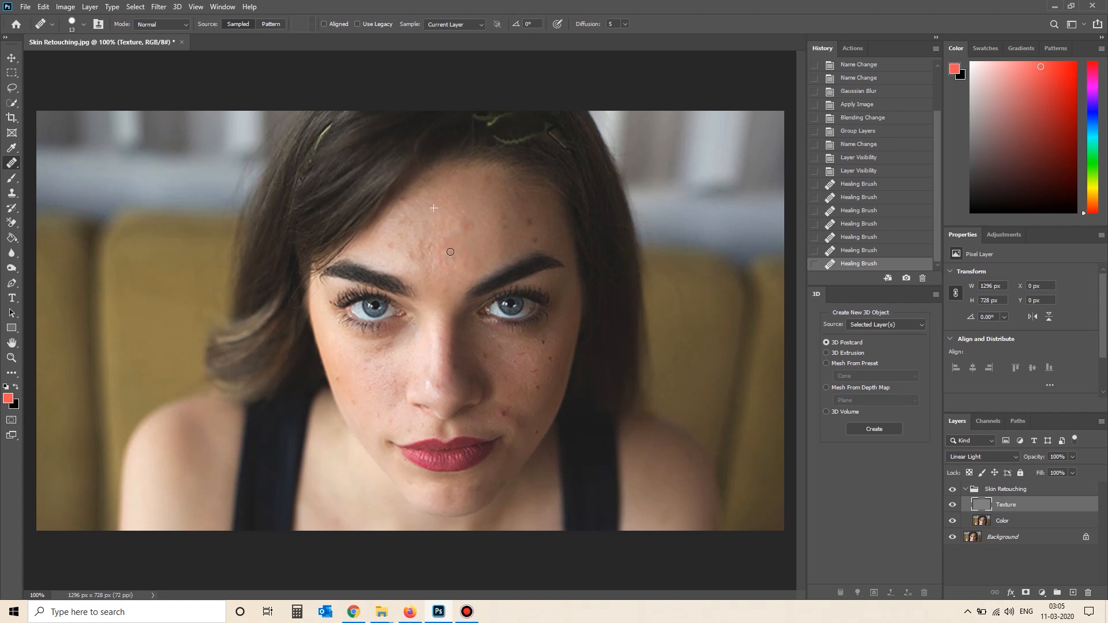
# Heal the texture blemishes on the image-left side of the forehead, from the hairline down to the eyebrow.
pyautogui.click(396, 254)
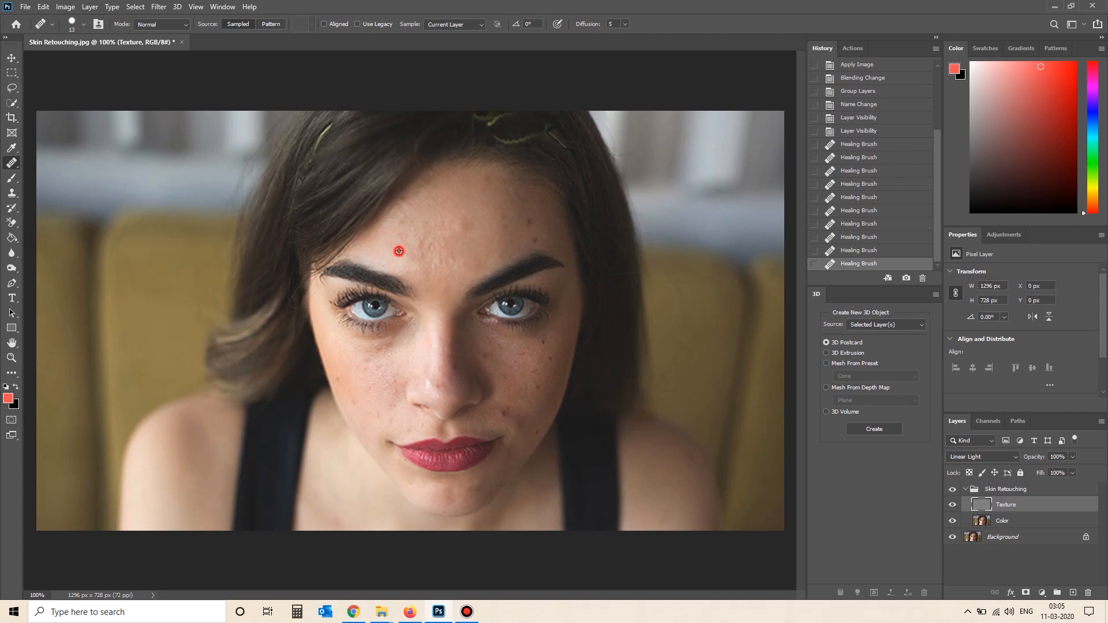
pyautogui.click(398, 238)
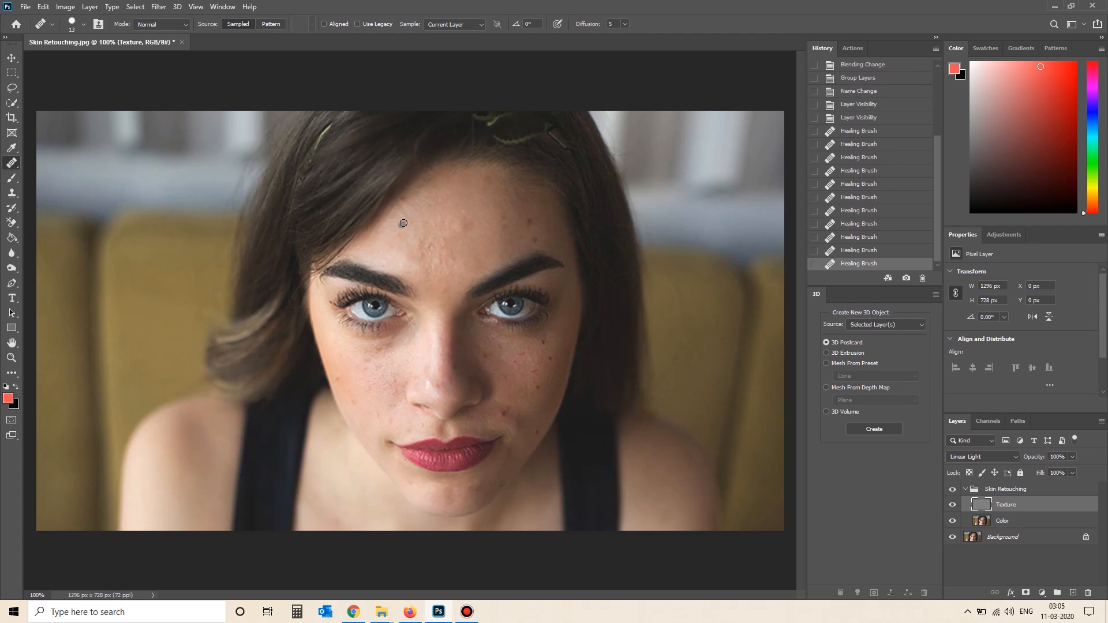
pyautogui.click(402, 222)
pyautogui.click(406, 226)
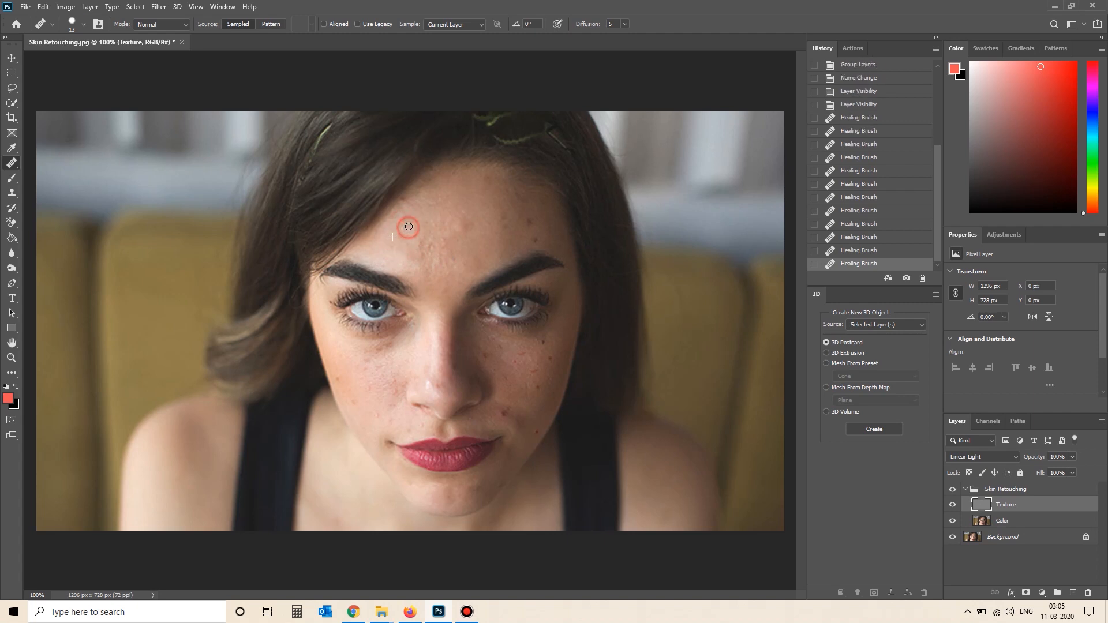
pyautogui.click(408, 263)
pyautogui.click(429, 251)
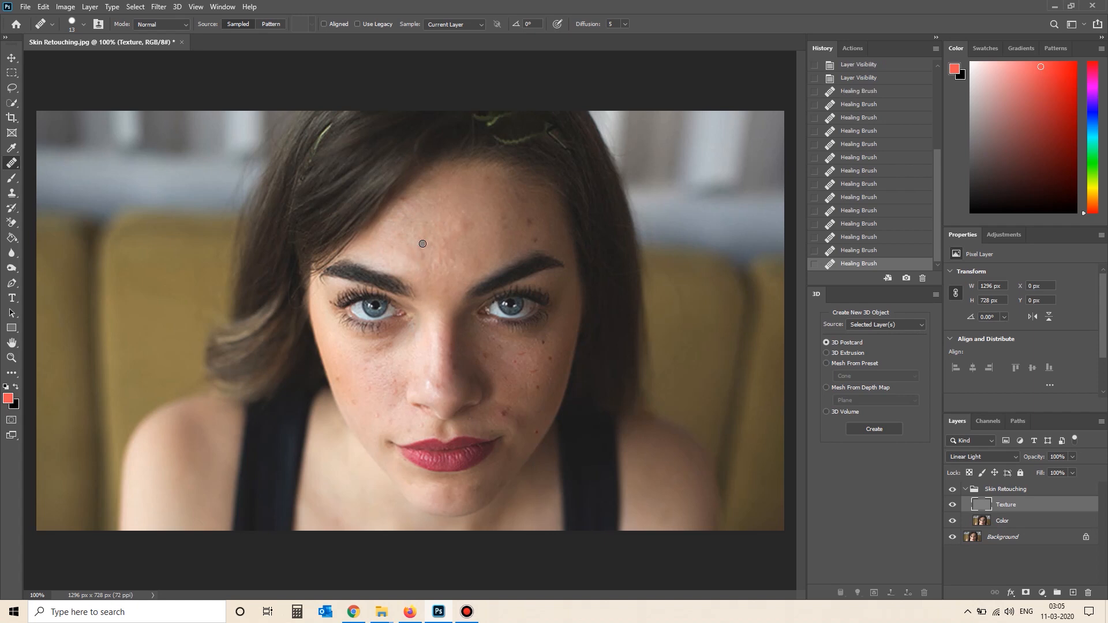
pyautogui.click(404, 266)
# Heal the remaining bumps on the lower forehead, between and just above the eyebrows.
pyautogui.click(463, 249)
pyautogui.click(452, 267)
pyautogui.click(427, 278)
pyautogui.click(434, 266)
pyautogui.click(406, 269)
pyautogui.click(422, 258)
# Resample clean skin several times and smooth the leftover uneven texture on the middle and image-left part of the forehead.
pyautogui.keyDown('alt'); pyautogui.click(472, 242); pyautogui.keyUp('alt')
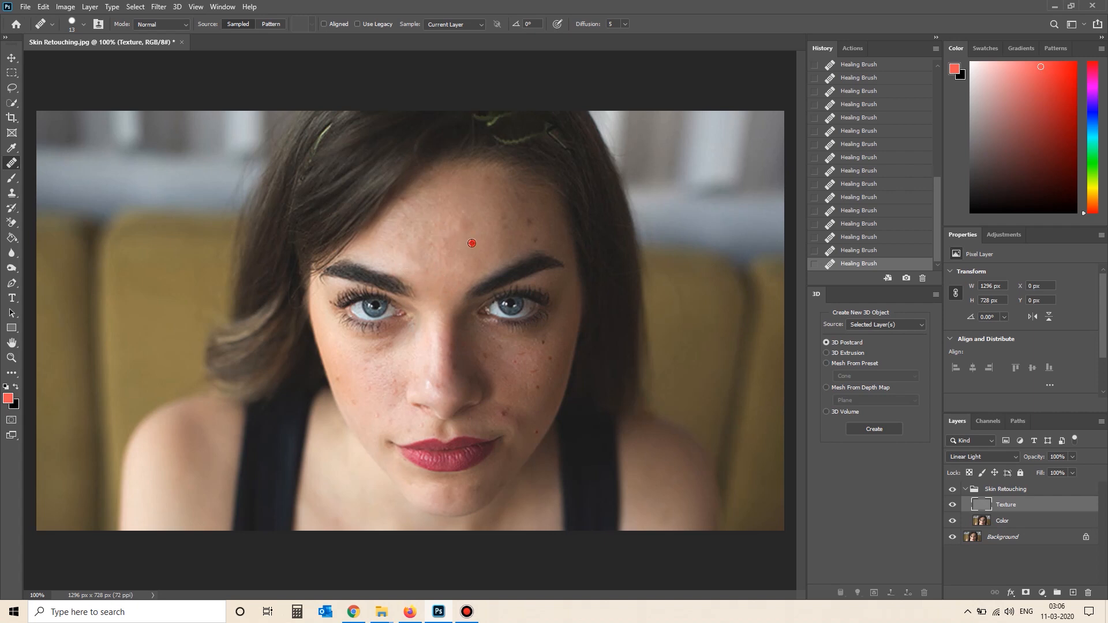
pyautogui.click(443, 242)
pyautogui.keyDown('alt'); pyautogui.click(409, 269); pyautogui.keyUp('alt')
pyautogui.click(423, 265)
pyautogui.keyDown('alt'); pyautogui.click(403, 266); pyautogui.keyUp('alt')
pyautogui.click(424, 258)
pyautogui.keyDown('alt'); pyautogui.click(427, 213); pyautogui.keyUp('alt')
pyautogui.click(433, 225)
pyautogui.keyDown('alt'); pyautogui.click(403, 267); pyautogui.keyUp('alt')
pyautogui.click(429, 242)
# Heal the blemishes on the image-right side of the forehead above the eyebrow, using nearby clean skin as the source.
pyautogui.keyDown('alt'); pyautogui.click(499, 244); pyautogui.keyUp('alt')
pyautogui.click(504, 227)
pyautogui.click(500, 218)
pyautogui.keyDown('alt'); pyautogui.click(487, 191); pyautogui.keyUp('alt')
# Heal the spots and moles across the image-right cheek, from beside the nose to the outer cheek, resampling clean skin as needed.
pyautogui.keyDown('alt'); pyautogui.click(544, 377); pyautogui.keyUp('alt')
pyautogui.click(534, 371)
pyautogui.keyDown('alt'); pyautogui.click(531, 364); pyautogui.keyUp('alt')
pyautogui.click(521, 354)
pyautogui.click(517, 363)
pyautogui.click(507, 376)
pyautogui.click(506, 368)
pyautogui.click(488, 357)
pyautogui.click(523, 376)
pyautogui.click(537, 387)
pyautogui.keyDown('alt'); pyautogui.click(540, 373); pyautogui.keyUp('alt')
pyautogui.click(551, 360)
pyautogui.keyDown('alt'); pyautogui.click(528, 397); pyautogui.keyUp('alt')
pyautogui.click(524, 381)
# Heal the blemishes on the image-right lower cheek and along the chin, sampling nearby clean skin.
pyautogui.keyDown('alt'); pyautogui.click(541, 416); pyautogui.keyUp('alt')
pyautogui.click(536, 430)
pyautogui.click(482, 496)
pyautogui.keyDown('alt'); pyautogui.click(500, 484); pyautogui.keyUp('alt')
pyautogui.click(465, 503)
pyautogui.click(410, 483)
# Sample clean skin beside the mouth and heal the blemishes across the image-left cheek.
pyautogui.keyDown('alt'); pyautogui.click(421, 434); pyautogui.keyUp('alt')
pyautogui.click(377, 416)
pyautogui.click(410, 426)
pyautogui.click(334, 383)
pyautogui.click(362, 377)
pyautogui.click(364, 373)
pyautogui.click(346, 363)
pyautogui.click(364, 363)
pyautogui.click(378, 367)
# Heal the marks under the image-left eye and on the inner cheek beside the nose, resampling clean skin for each area.
pyautogui.keyDown('alt'); pyautogui.click(372, 403); pyautogui.keyUp('alt')
pyautogui.click(387, 386)
pyautogui.keyDown('alt'); pyautogui.click(419, 367); pyautogui.keyUp('alt')
pyautogui.click(403, 383)
pyautogui.keyDown('alt'); pyautogui.click(405, 357); pyautogui.keyUp('alt')
pyautogui.click(391, 341)
pyautogui.keyDown('alt'); pyautogui.click(407, 365); pyautogui.keyUp('alt')
pyautogui.click(382, 349)
pyautogui.keyDown('alt'); pyautogui.click(356, 374); pyautogui.keyUp('alt')
pyautogui.click(367, 352)
# Heal the small texture marks on the bridge and tip of the nose using nearby clean skin as the source.
pyautogui.keyDown('alt'); pyautogui.click(426, 368); pyautogui.keyUp('alt')
pyautogui.click(436, 361)
pyautogui.keyDown('alt'); pyautogui.click(436, 375); pyautogui.keyUp('alt')
pyautogui.click(436, 385)
pyautogui.keyDown('alt'); pyautogui.click(439, 372); pyautogui.keyUp('alt')
pyautogui.click(449, 378)
pyautogui.click(442, 387)
# Target the Color layer and switch to the Patch tool, set to patch from Source.
pyautogui.click(1003, 521)
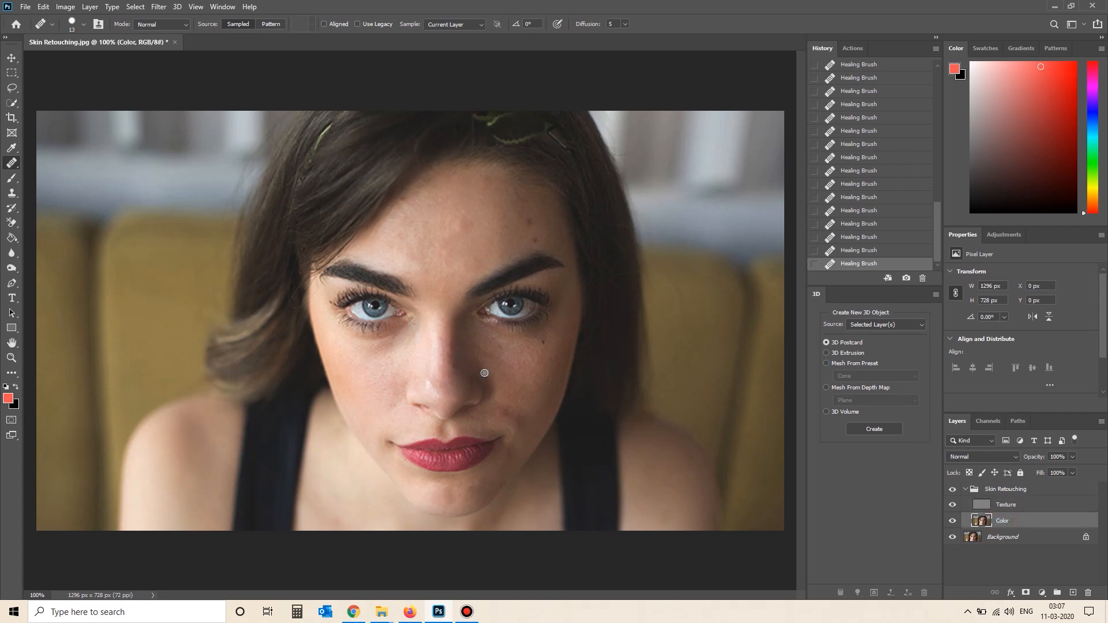
pyautogui.rightClick(14, 166)
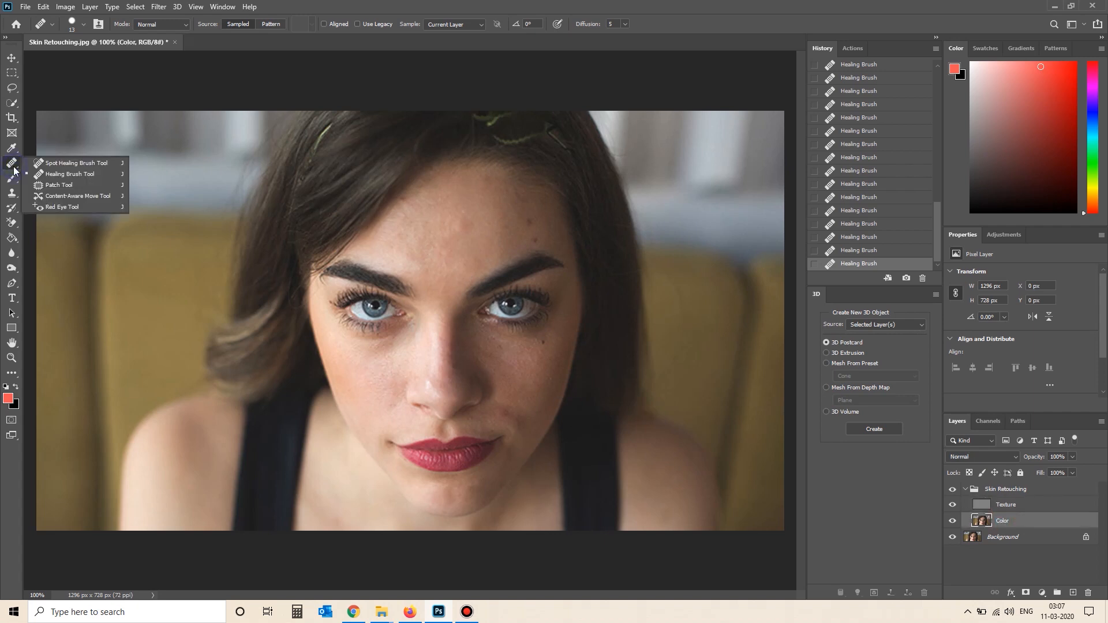
pyautogui.click(70, 183)
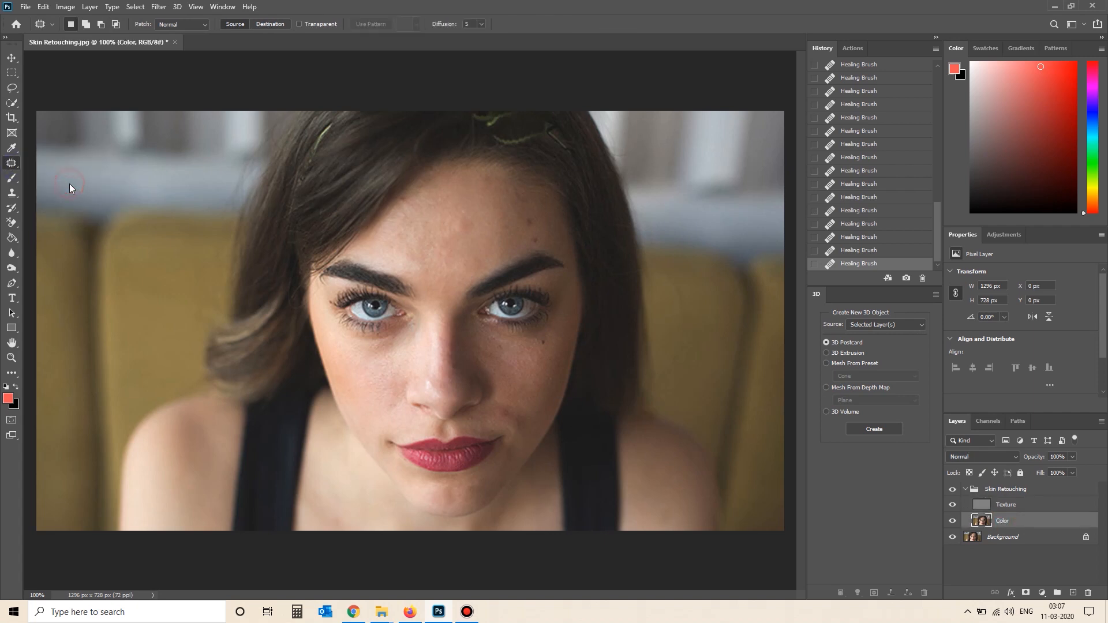
pyautogui.click(266, 25)
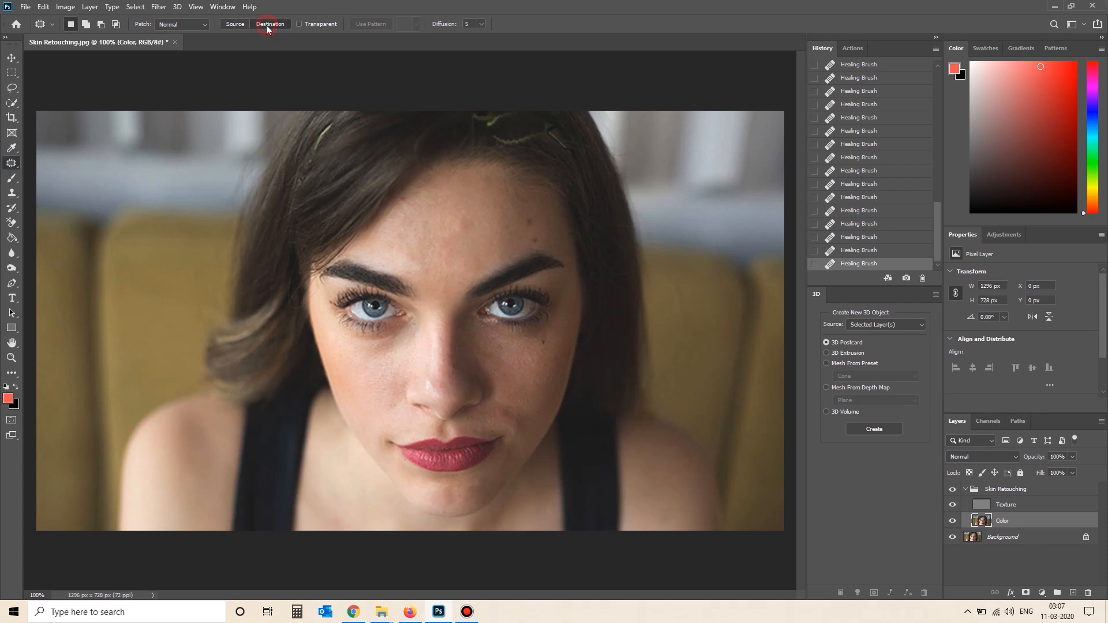
pyautogui.click(237, 25)
# Add a Curves adjustment layer above the Color layer and pull its midtones down to darken the image and reveal uneven skin tones.
pyautogui.click(1042, 592)
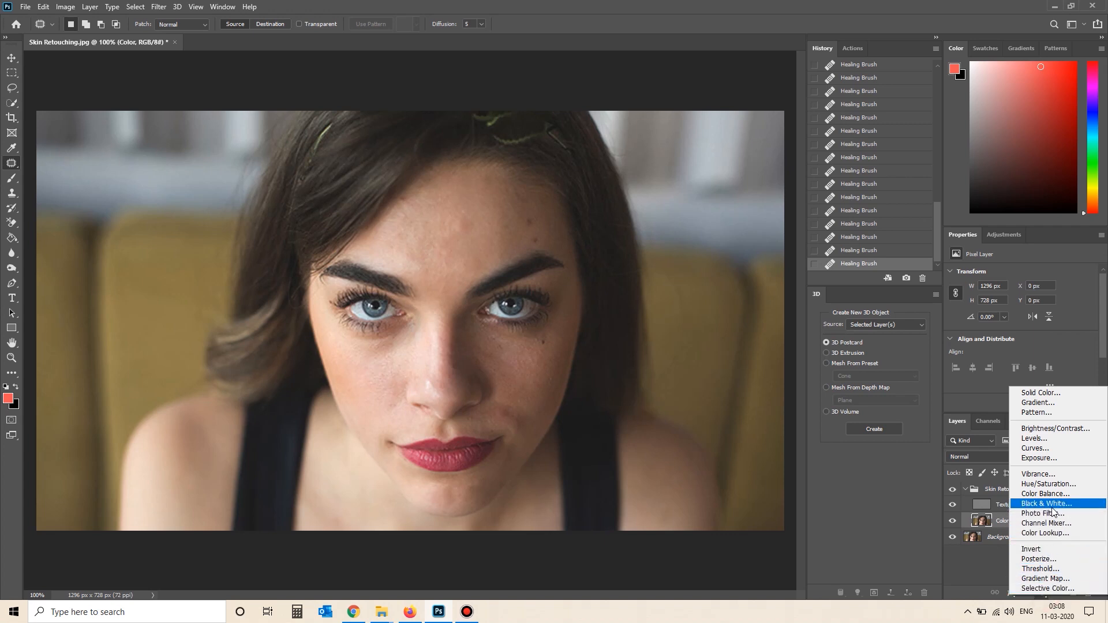
pyautogui.click(1042, 448)
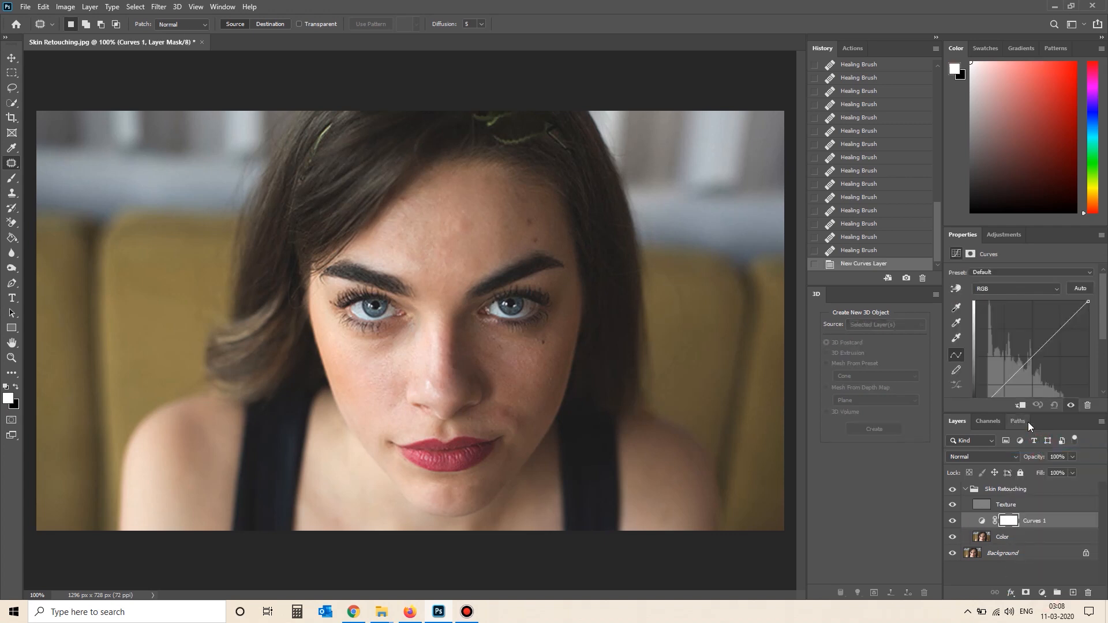
pyautogui.click(1033, 357)
pyautogui.moveTo(1033, 357); pyautogui.dragTo(1042, 362)
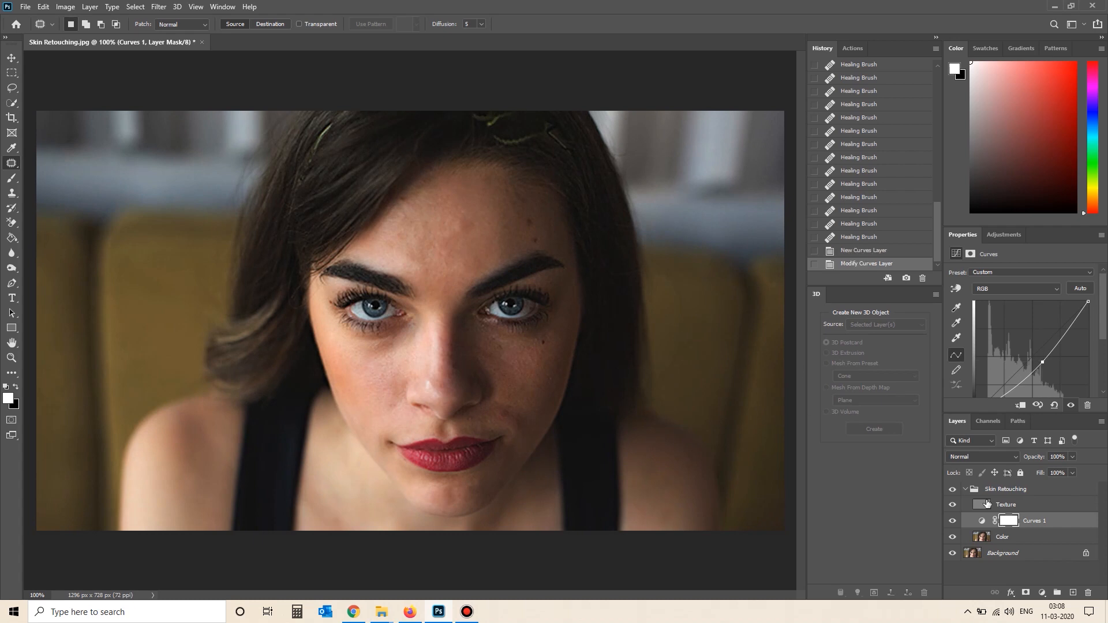
# On the Color layer, patch the uneven tones between the eyebrows and on the lower forehead with smoother nearby skin.
pyautogui.click(1003, 537)
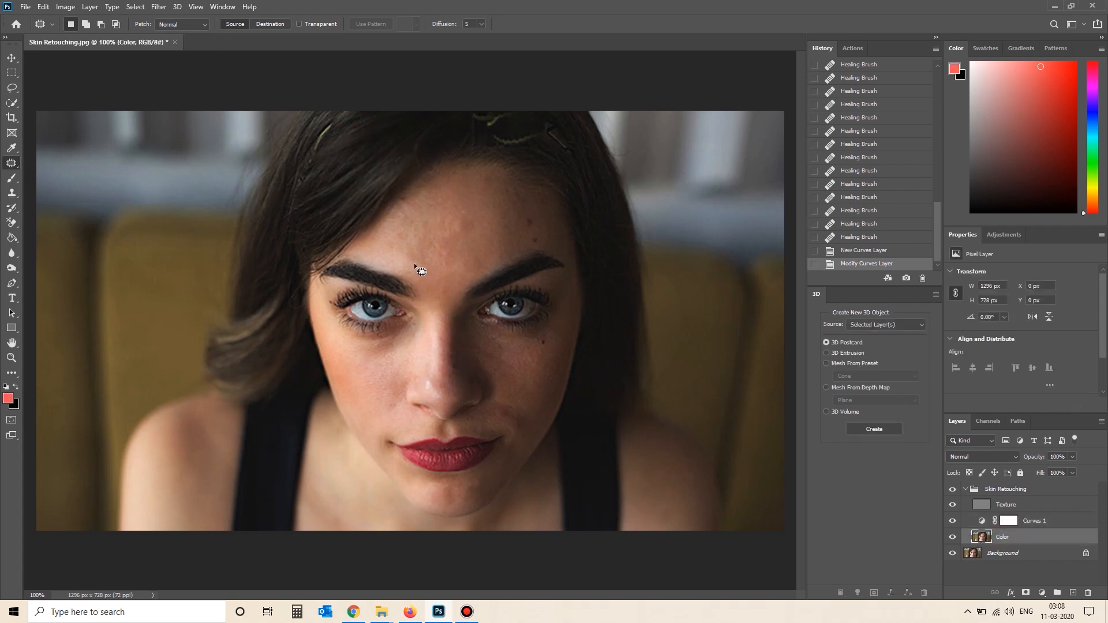
pyautogui.moveTo(434, 256)
pyautogui.mouseDown()
pyautogui.moveTo(427, 218)
pyautogui.moveTo(382, 239)
pyautogui.moveTo(417, 265)
pyautogui.mouseUp()
pyautogui.moveTo(412, 245); pyautogui.dragTo(453, 233)
pyautogui.hotkey('ctrl', 'd')
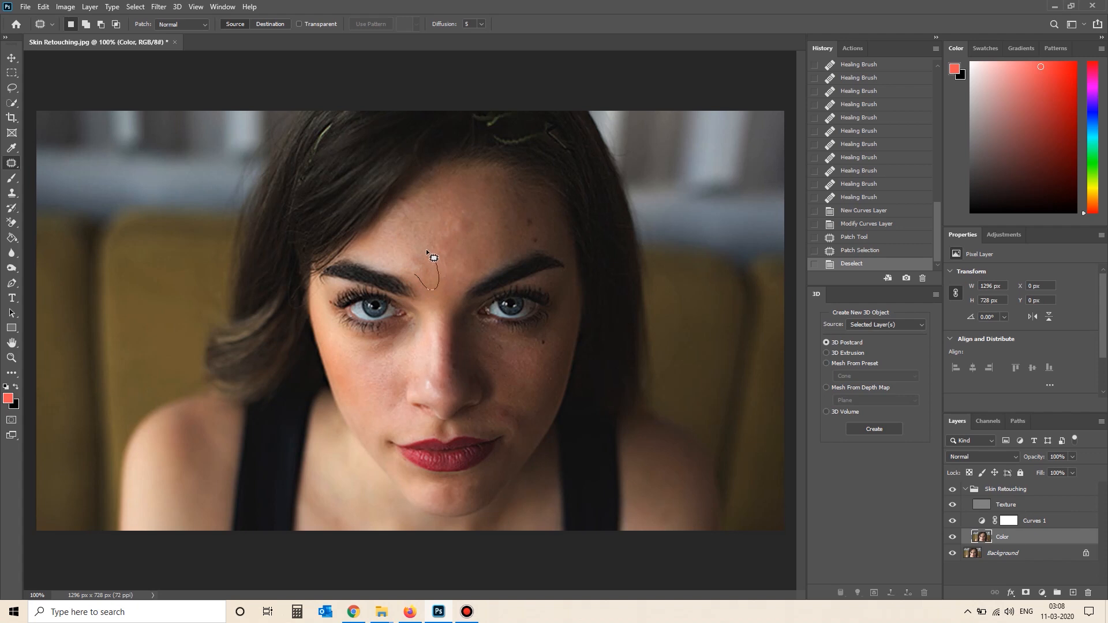
pyautogui.moveTo(426, 251)
pyautogui.mouseDown()
pyautogui.moveTo(415, 275)
pyautogui.moveTo(421, 224)
pyautogui.mouseUp()
pyautogui.click(445, 236)
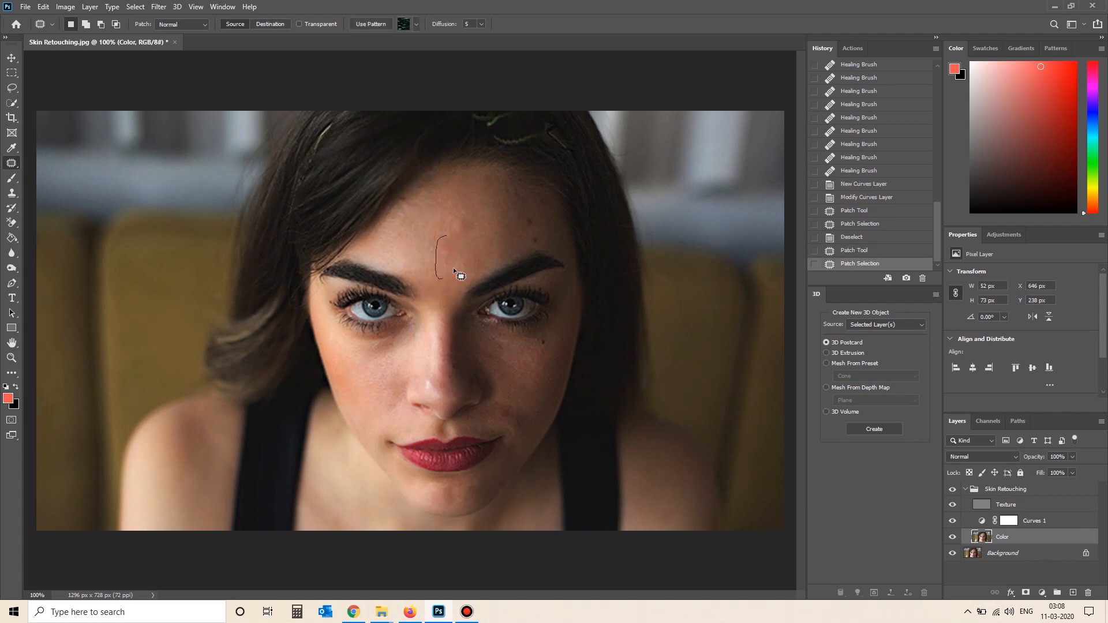
# Patch the remaining blotches across the central forehead, using evenly toned forehead skin as the replacement.
pyautogui.moveTo(454, 270)
pyautogui.mouseDown()
pyautogui.moveTo(448, 241)
pyautogui.moveTo(445, 254)
pyautogui.moveTo(417, 255)
pyautogui.mouseUp()
pyautogui.moveTo(454, 238)
pyautogui.mouseDown()
pyautogui.moveTo(474, 220)
pyautogui.moveTo(450, 236)
pyautogui.mouseUp()
pyautogui.moveTo(458, 229); pyautogui.dragTo(475, 223)
pyautogui.click(475, 253)
pyautogui.moveTo(480, 268); pyautogui.dragTo(482, 260)
pyautogui.moveTo(474, 258); pyautogui.dragTo(507, 229)
pyautogui.moveTo(434, 259)
pyautogui.mouseDown()
pyautogui.moveTo(456, 241)
pyautogui.moveTo(420, 243)
pyautogui.mouseUp()
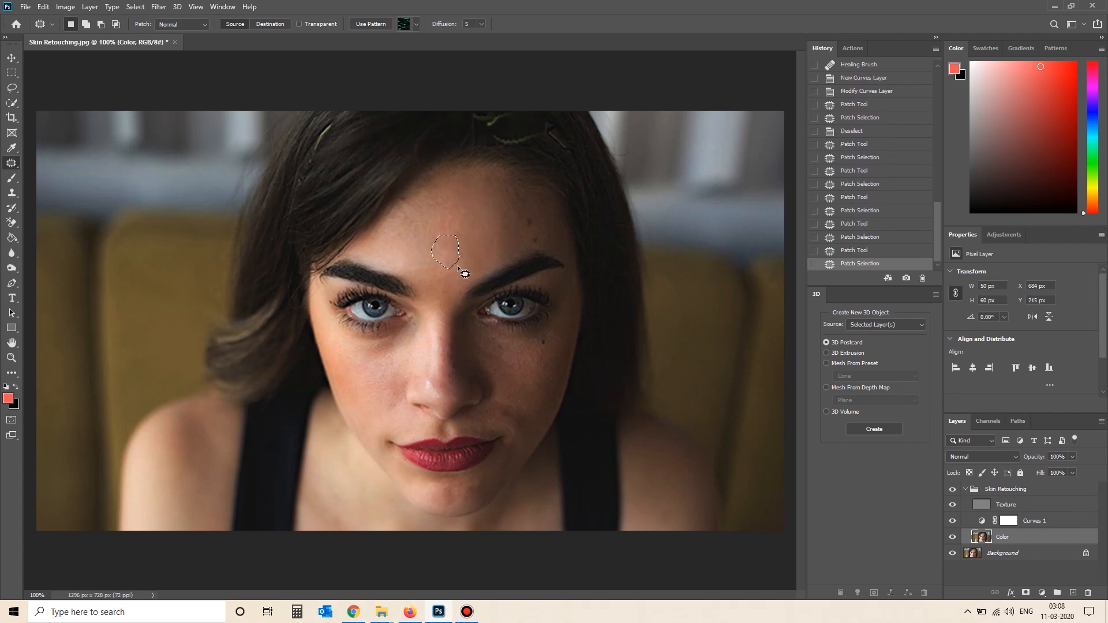
# Patch the discolored areas on the image-right cheek, the chin and the image-left cheek, and clear the selection.
pyautogui.moveTo(496, 362)
pyautogui.mouseDown()
pyautogui.moveTo(506, 353)
pyautogui.moveTo(496, 361)
pyautogui.moveTo(529, 366)
pyautogui.mouseUp()
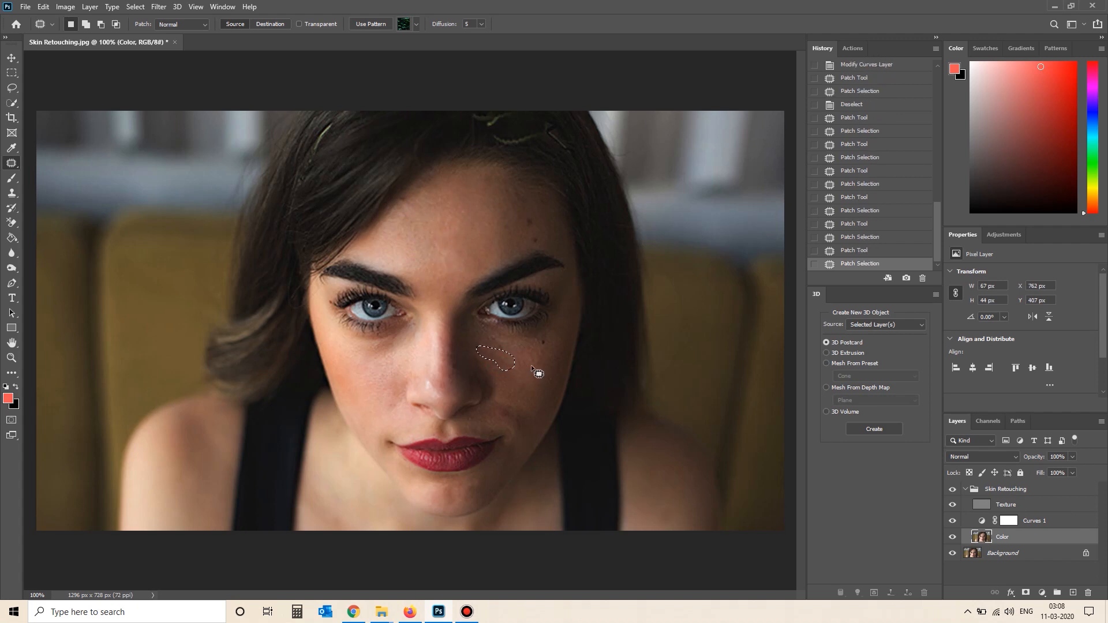
pyautogui.moveTo(525, 415)
pyautogui.mouseDown()
pyautogui.moveTo(497, 414)
pyautogui.moveTo(517, 429)
pyautogui.moveTo(511, 391)
pyautogui.moveTo(528, 364)
pyautogui.moveTo(516, 391)
pyautogui.moveTo(533, 401)
pyautogui.moveTo(524, 382)
pyautogui.moveTo(537, 376)
pyautogui.moveTo(528, 407)
pyautogui.mouseUp()
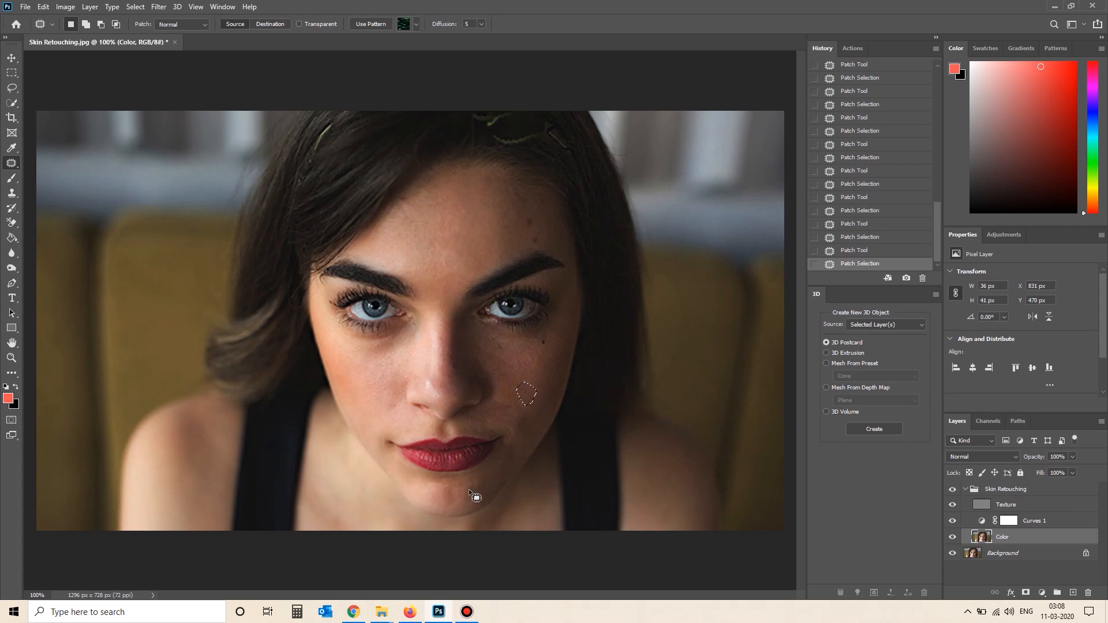
pyautogui.moveTo(456, 487)
pyautogui.mouseDown()
pyautogui.moveTo(445, 508)
pyautogui.moveTo(447, 496)
pyautogui.moveTo(463, 497)
pyautogui.mouseUp()
pyautogui.moveTo(383, 416)
pyautogui.mouseDown()
pyautogui.moveTo(392, 355)
pyautogui.moveTo(371, 383)
pyautogui.moveTo(368, 361)
pyautogui.moveTo(356, 386)
pyautogui.moveTo(395, 353)
pyautogui.moveTo(379, 344)
pyautogui.moveTo(360, 364)
pyautogui.moveTo(412, 353)
pyautogui.mouseUp()
pyautogui.click(380, 371)
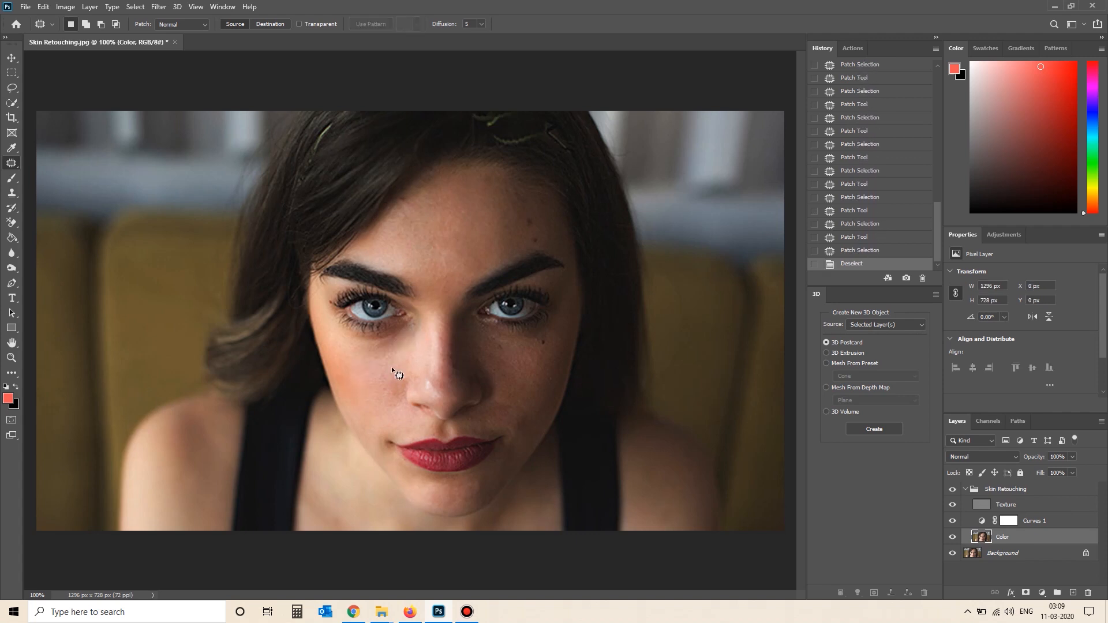
# Patch the uneven tones under the image-right eye and on the cheek below it, clearing the selection.
pyautogui.moveTo(522, 348)
pyautogui.mouseDown()
pyautogui.moveTo(512, 363)
pyautogui.moveTo(487, 351)
pyautogui.mouseUp()
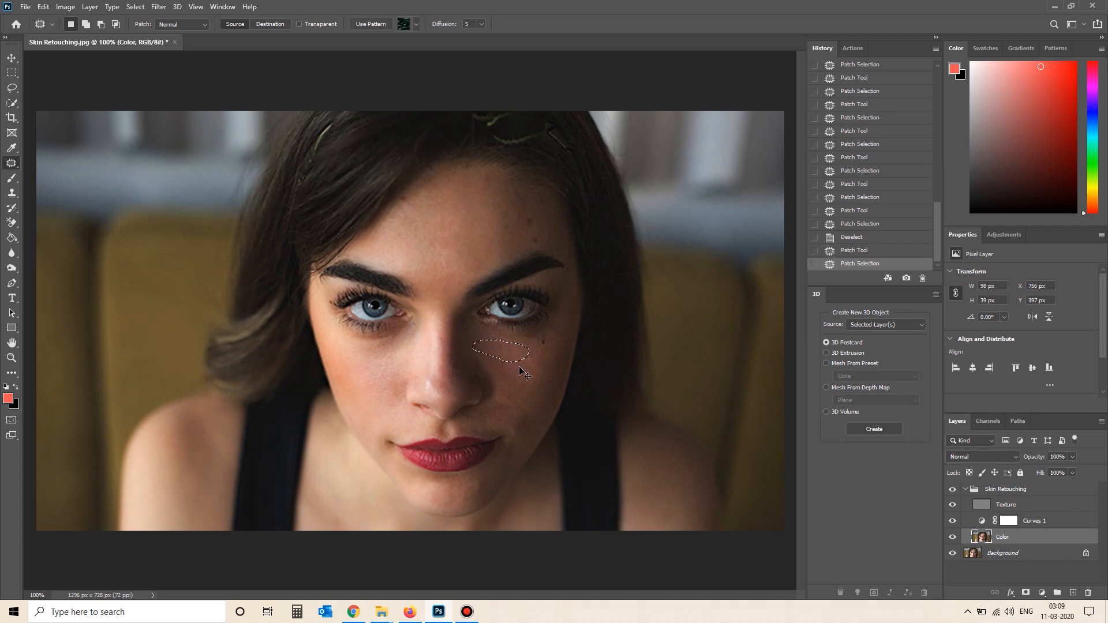
pyautogui.click(532, 390)
pyautogui.moveTo(526, 382)
pyautogui.mouseDown()
pyautogui.moveTo(521, 400)
pyautogui.moveTo(539, 377)
pyautogui.mouseUp()
pyautogui.click(541, 376)
# Patch the uneven tones along the upper forehead near the hairline and the area above the brows.
pyautogui.moveTo(489, 173); pyautogui.dragTo(475, 176)
pyautogui.moveTo(480, 182); pyautogui.dragTo(476, 209)
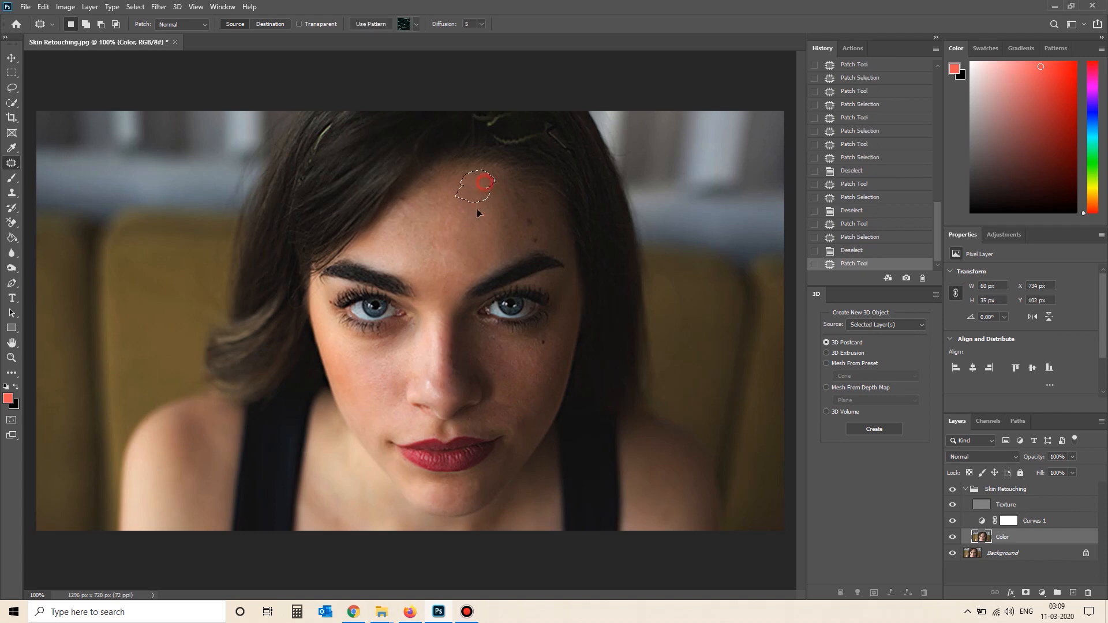
pyautogui.click(475, 209)
pyautogui.moveTo(410, 203)
pyautogui.mouseDown()
pyautogui.moveTo(428, 217)
pyautogui.moveTo(430, 193)
pyautogui.moveTo(448, 212)
pyautogui.mouseUp()
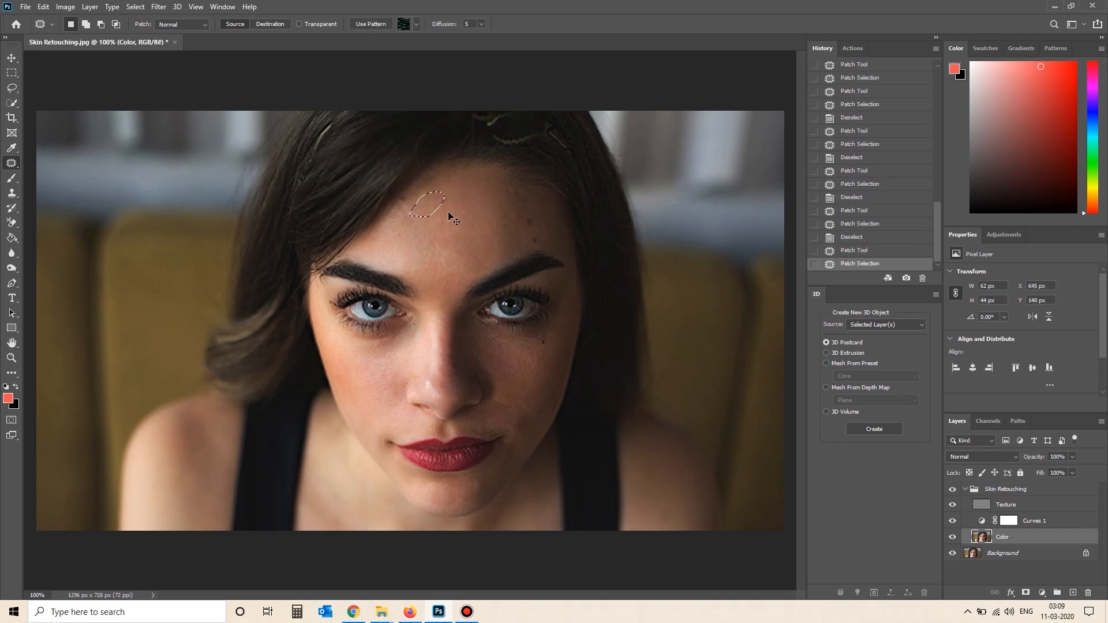
pyautogui.click(448, 211)
pyautogui.moveTo(441, 264)
pyautogui.mouseDown()
pyautogui.moveTo(455, 238)
pyautogui.moveTo(435, 248)
pyautogui.mouseUp()
pyautogui.moveTo(446, 251); pyautogui.dragTo(468, 253)
pyautogui.click(473, 259)
# Patch the uneven tones on the image-left cheek, the nose and the chin with smoother skin.
pyautogui.moveTo(407, 378)
pyautogui.mouseDown()
pyautogui.moveTo(395, 400)
pyautogui.moveTo(406, 379)
pyautogui.moveTo(346, 400)
pyautogui.moveTo(338, 380)
pyautogui.moveTo(346, 400)
pyautogui.moveTo(355, 389)
pyautogui.mouseUp()
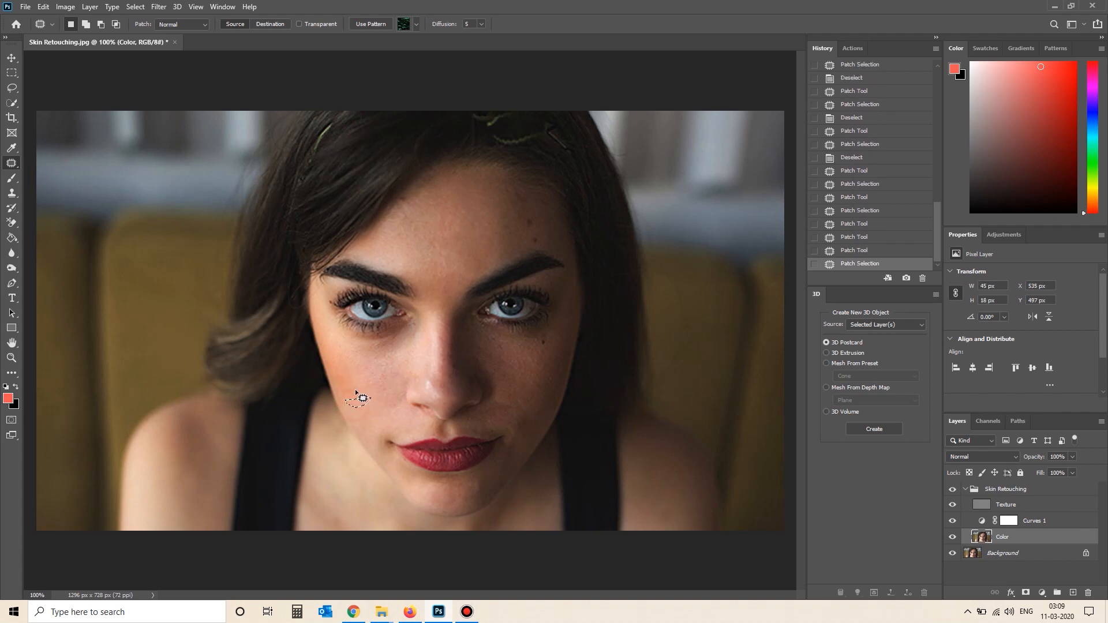
pyautogui.click(421, 395)
pyautogui.moveTo(436, 373); pyautogui.dragTo(447, 356)
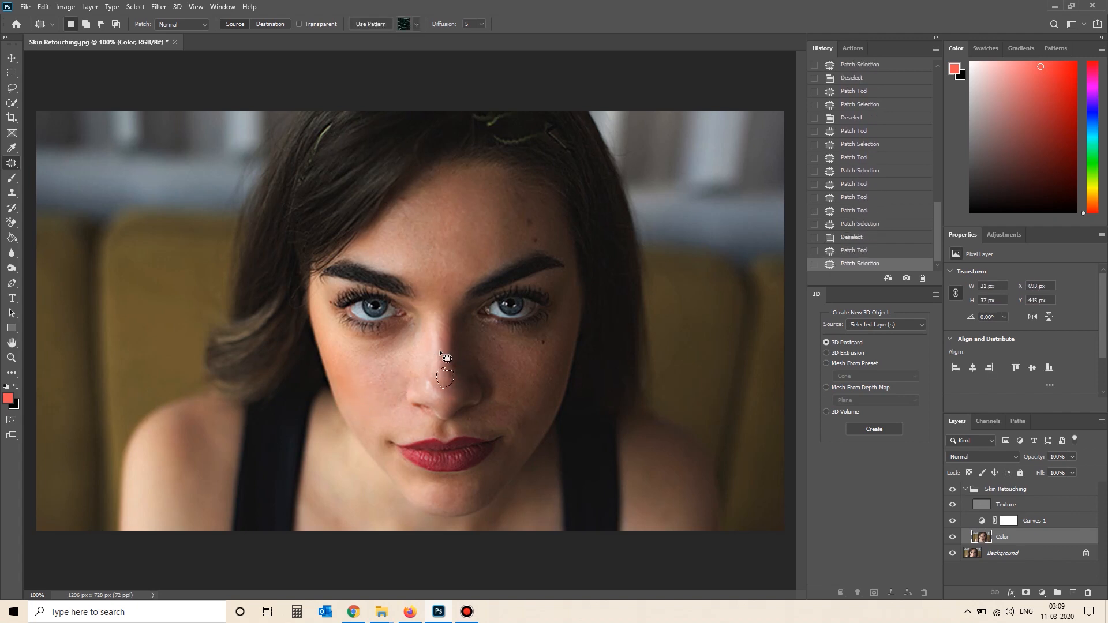
pyautogui.click(447, 354)
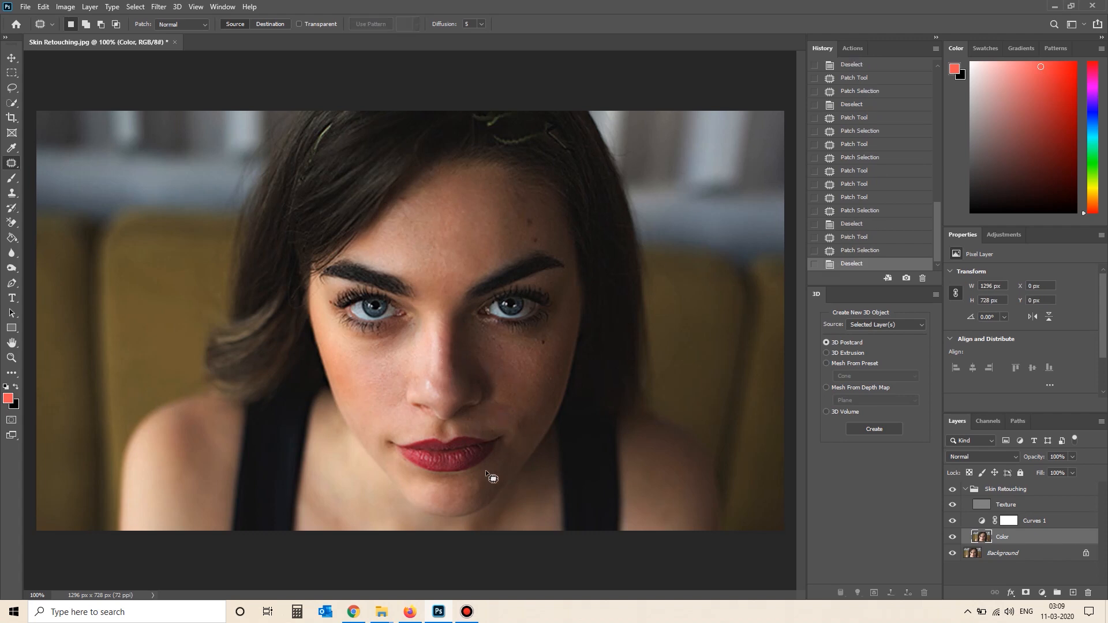
pyautogui.moveTo(431, 500)
pyautogui.mouseDown()
pyautogui.moveTo(443, 511)
pyautogui.moveTo(432, 505)
pyautogui.moveTo(442, 489)
pyautogui.mouseUp()
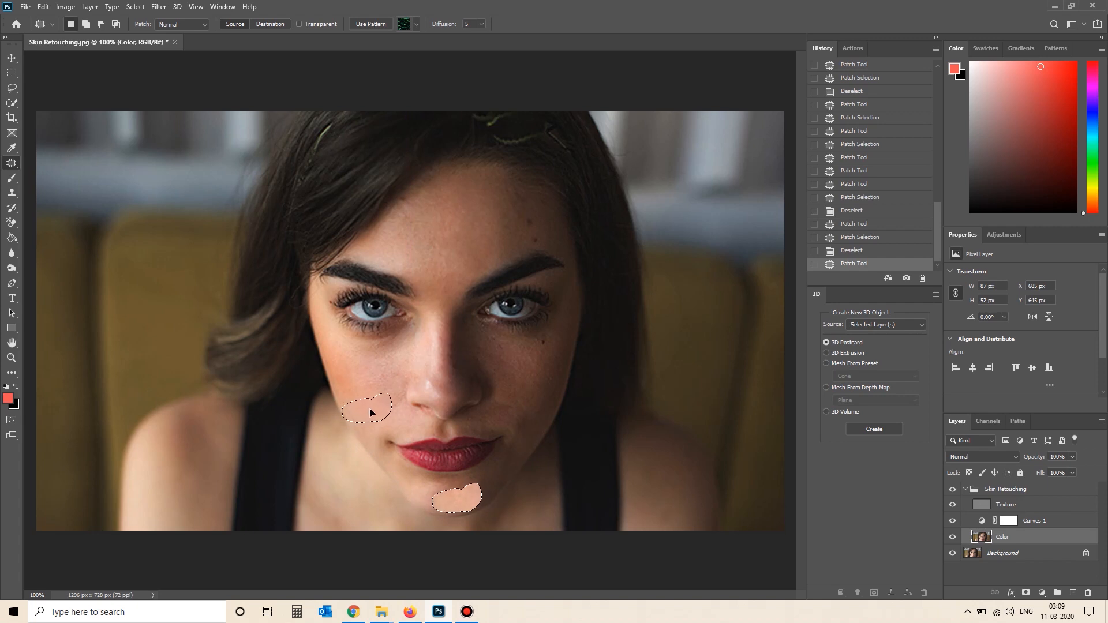
pyautogui.click(369, 406)
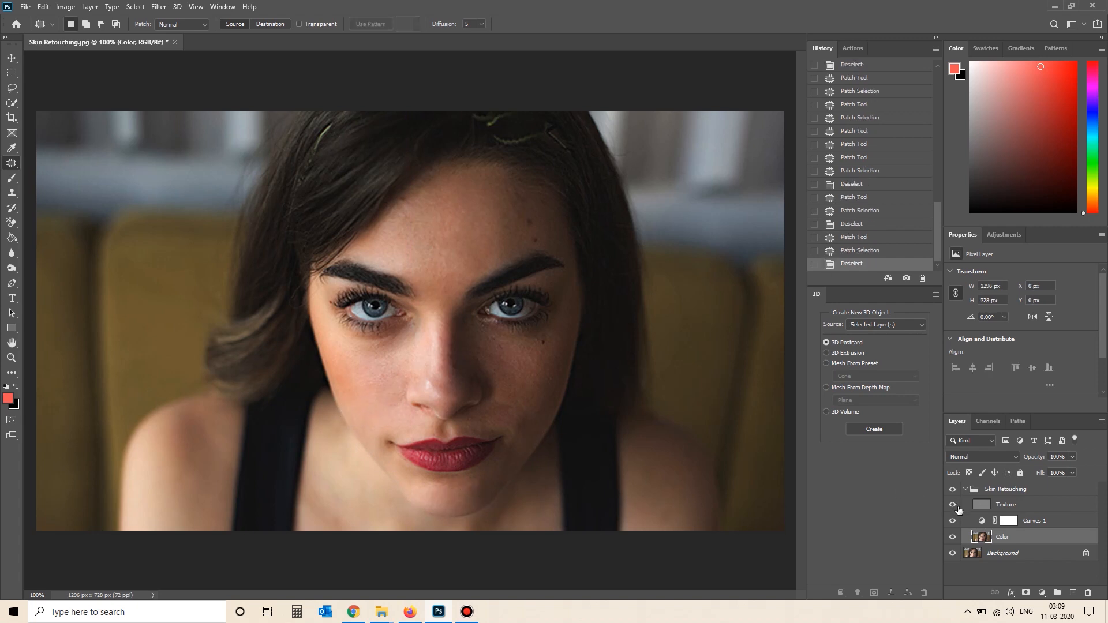
# Hide the Curves adjustment and toggle the Skin Retouching group's visibility to compare the portrait before and after.
pyautogui.click(953, 521)
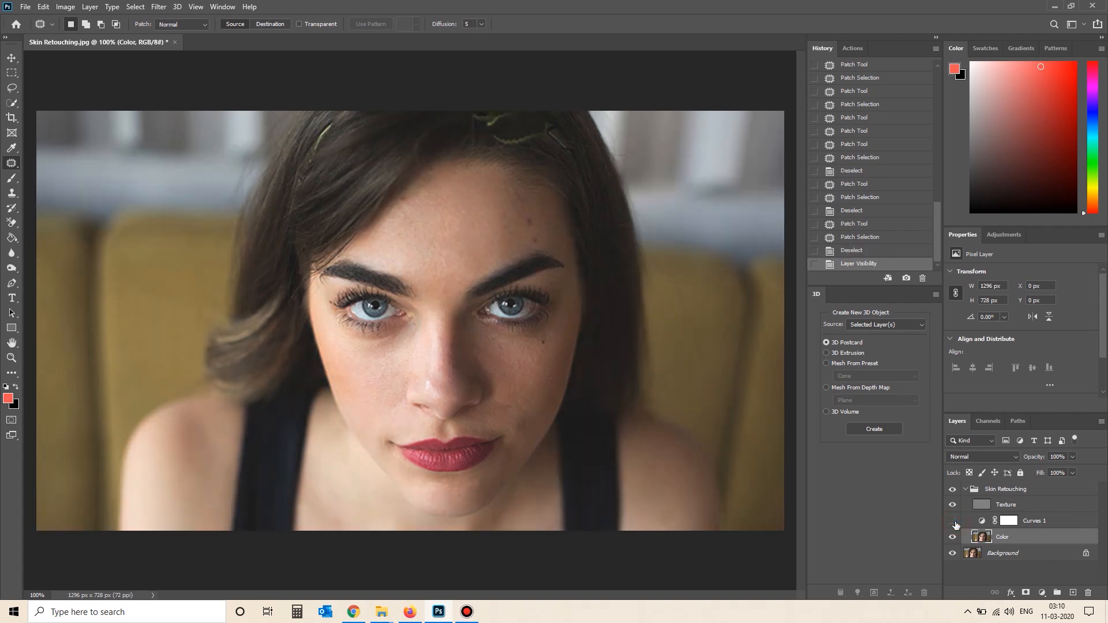
pyautogui.click(952, 489)
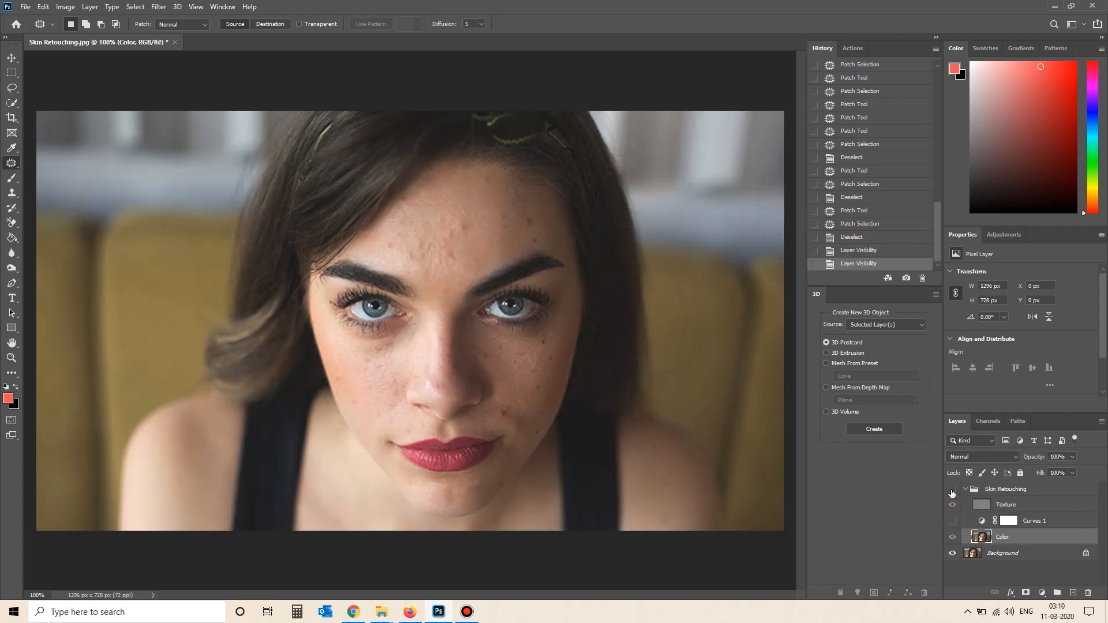
pyautogui.click(952, 490)
pyautogui.click(952, 490)
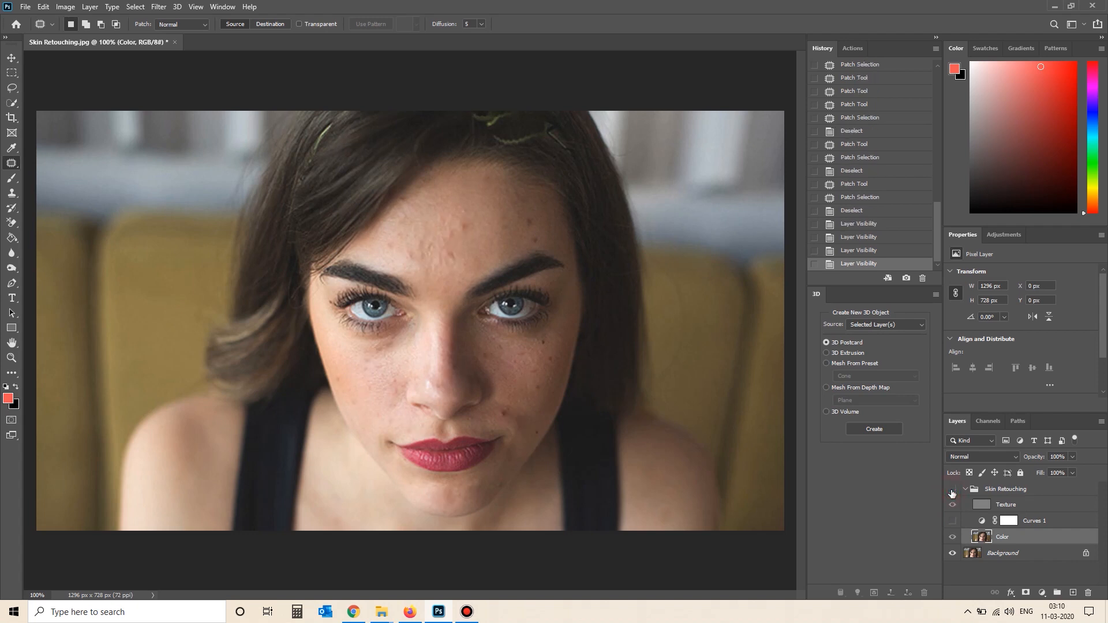
pyautogui.click(952, 490)
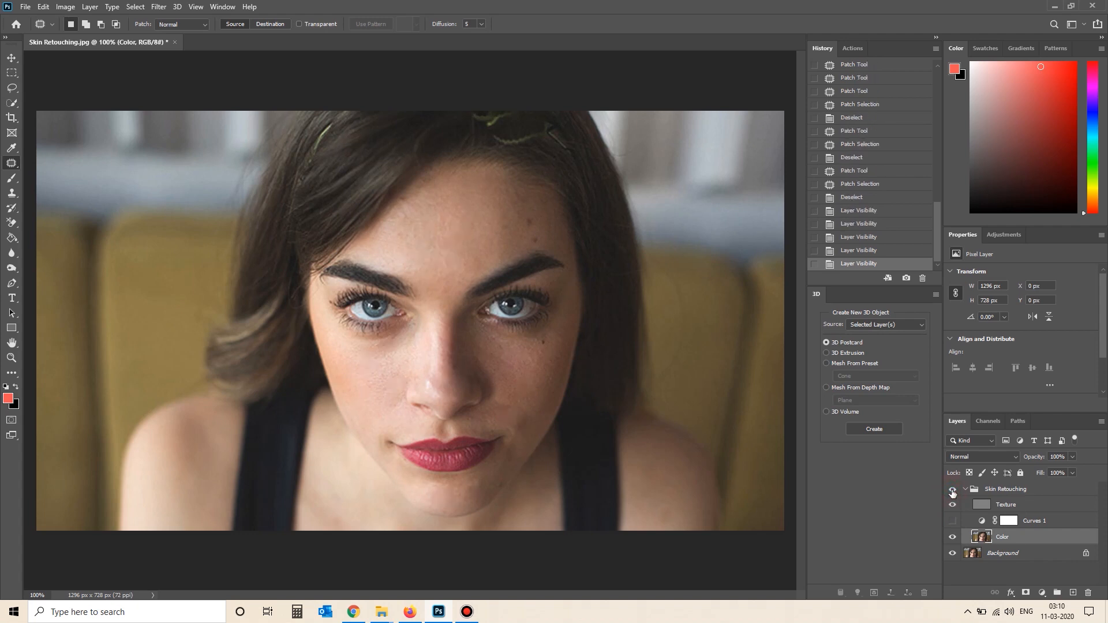
# Delete the Curves adjustment layer from the Skin Retouching group.
pyautogui.click(1013, 506)
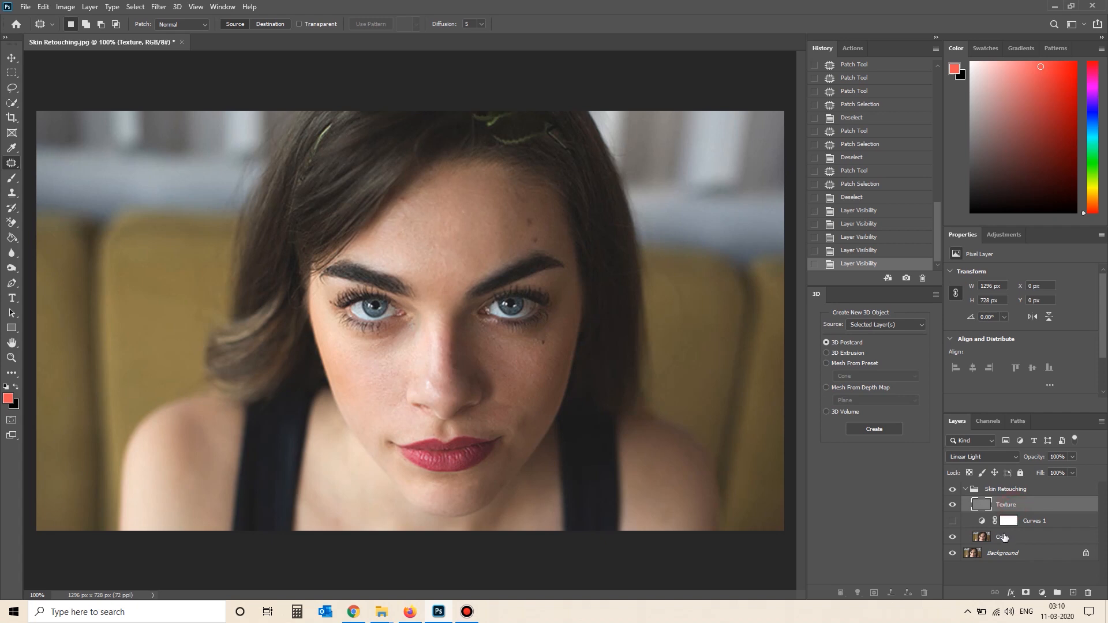
pyautogui.click(1004, 538)
pyautogui.click(1027, 522)
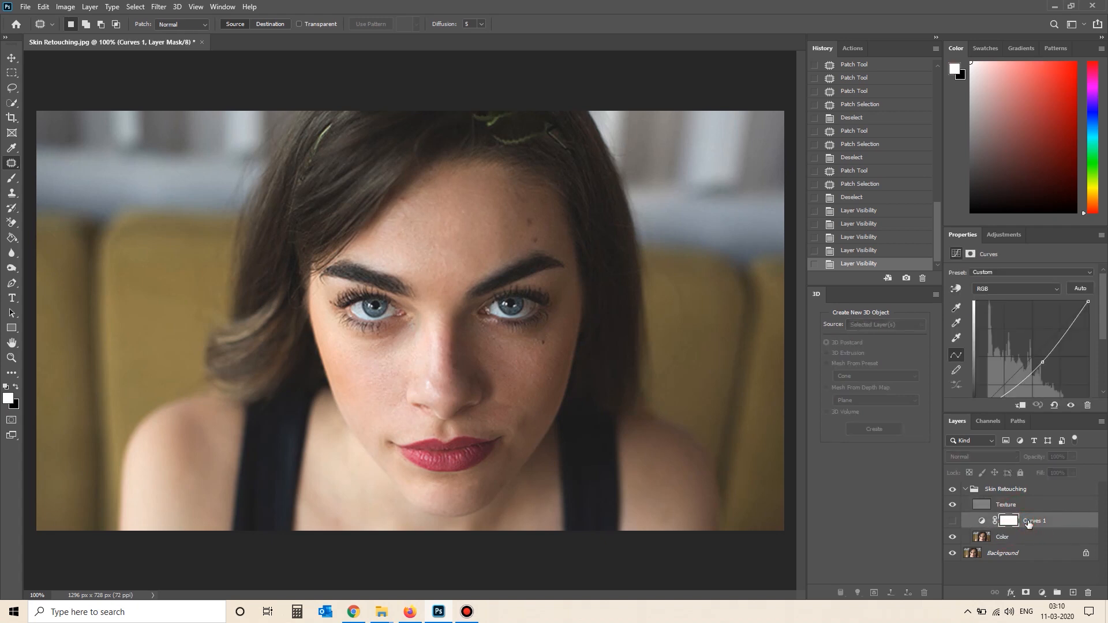
pyautogui.moveTo(1028, 522); pyautogui.dragTo(1087, 592)
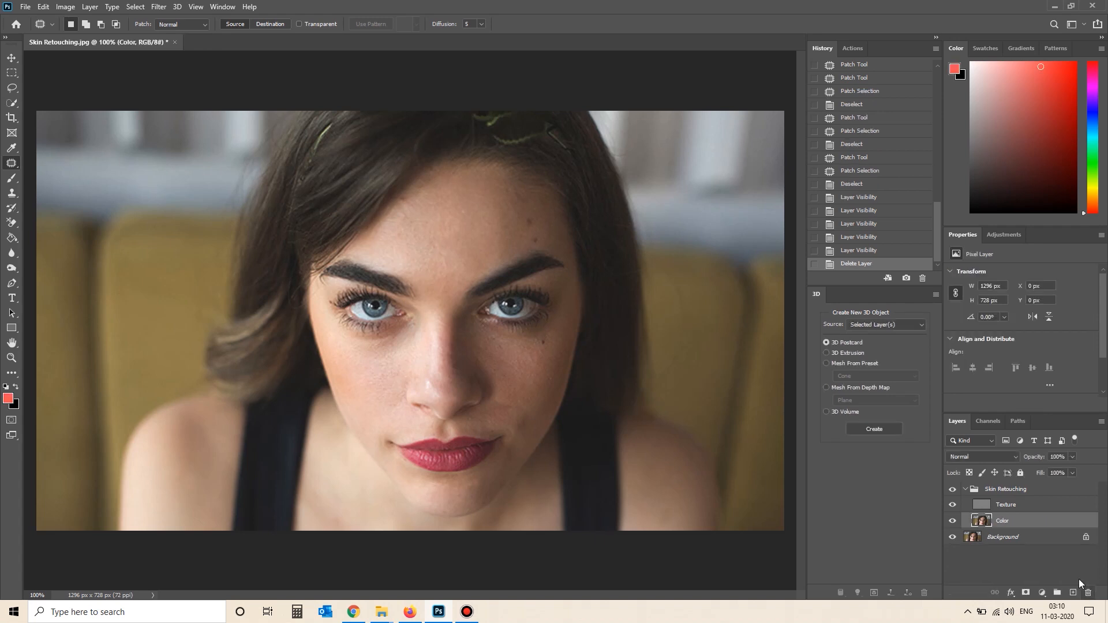
# On the Color layer, lasso a forehead patch about 79 by 90 px above the image-left eyebrow and apply an 8.8-pixel Gaussian Blur.
pyautogui.click(1007, 521)
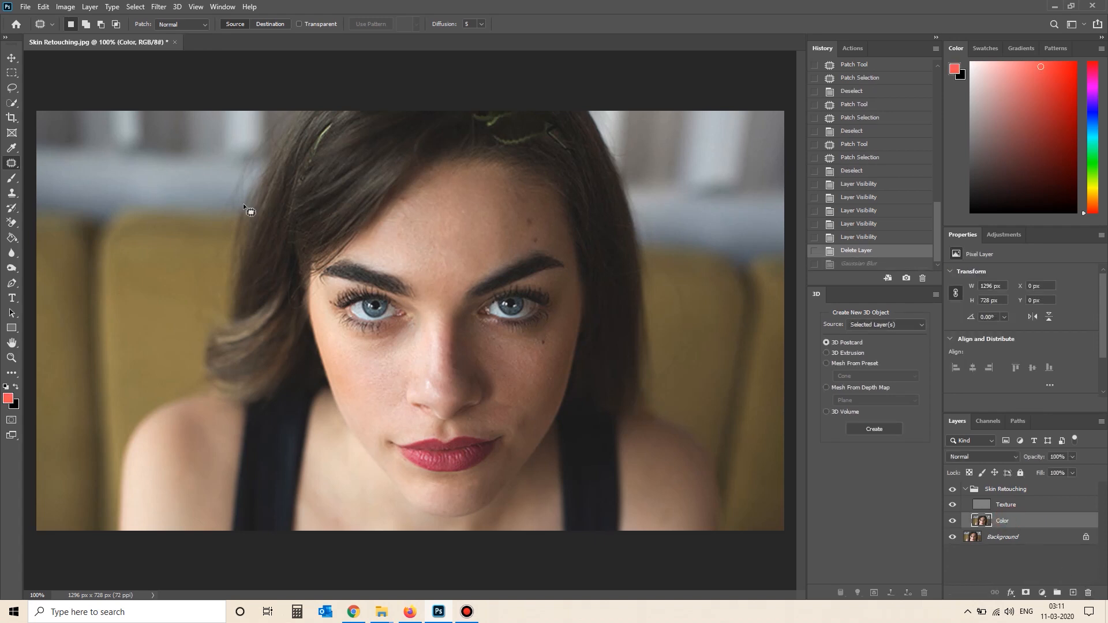
pyautogui.moveTo(8, 90); pyautogui.dragTo(57, 90)
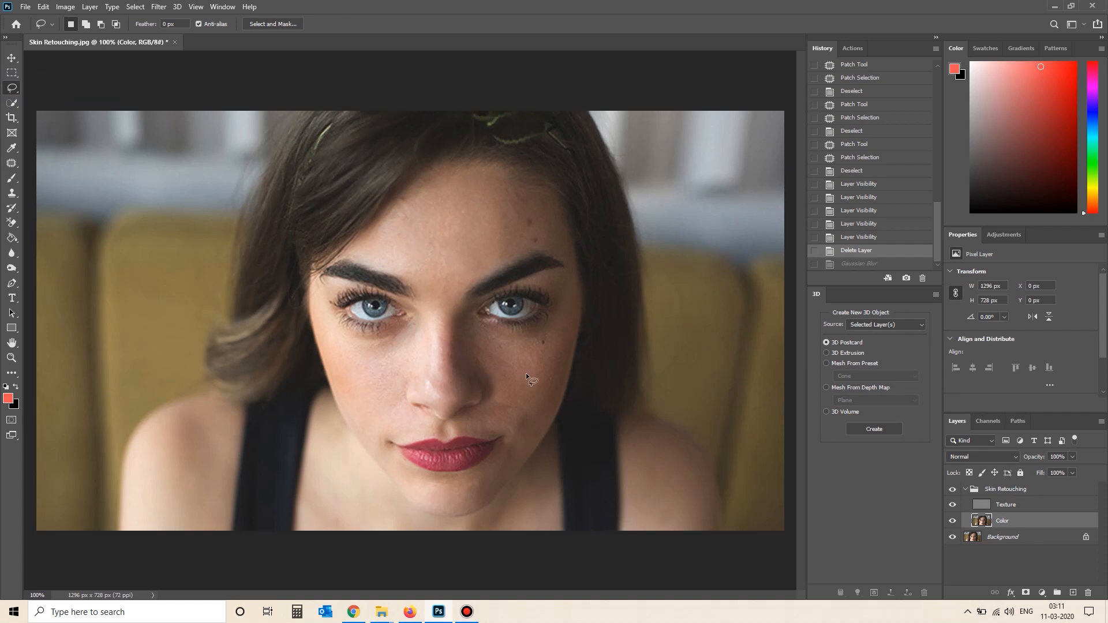
pyautogui.moveTo(414, 230)
pyautogui.mouseDown()
pyautogui.moveTo(390, 237)
pyautogui.moveTo(414, 266)
pyautogui.moveTo(431, 257)
pyautogui.moveTo(411, 225)
pyautogui.mouseUp()
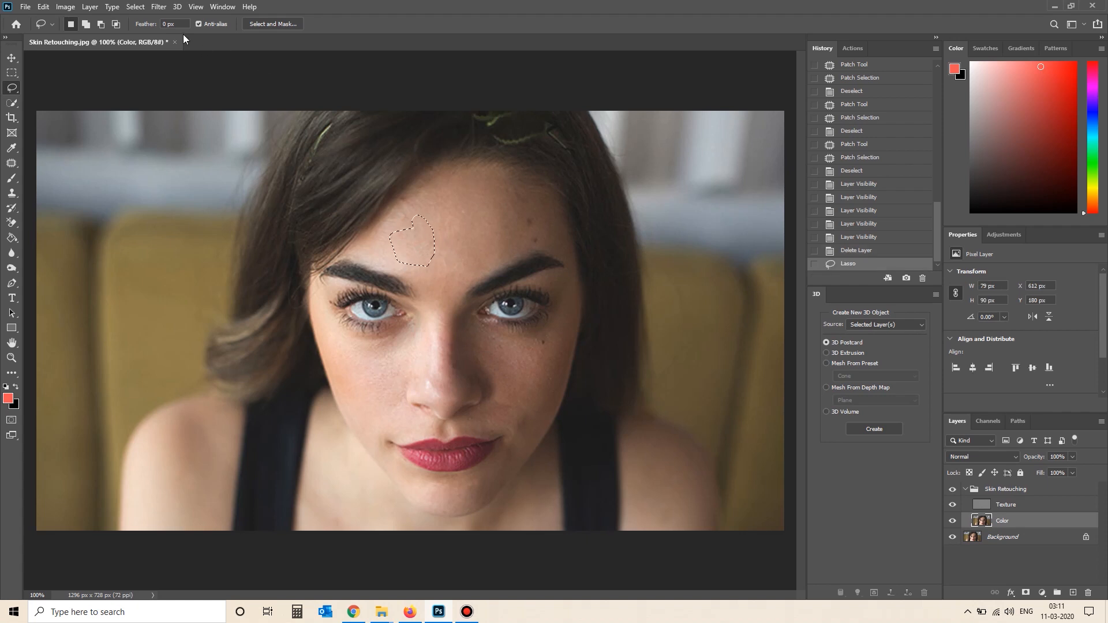
pyautogui.click(159, 7)
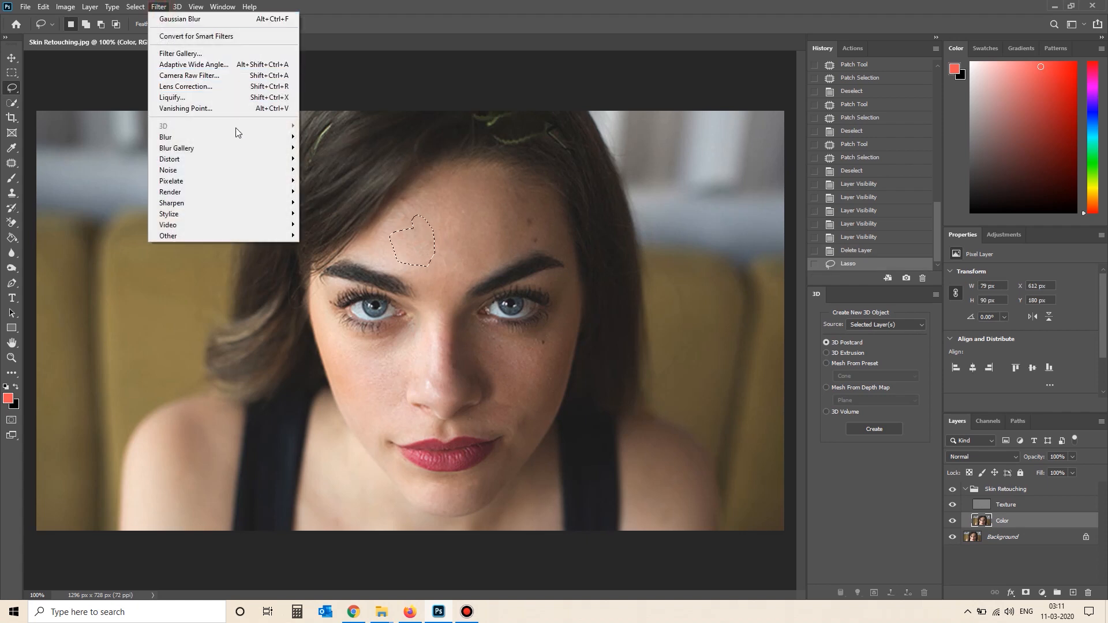
pyautogui.moveTo(242, 137)
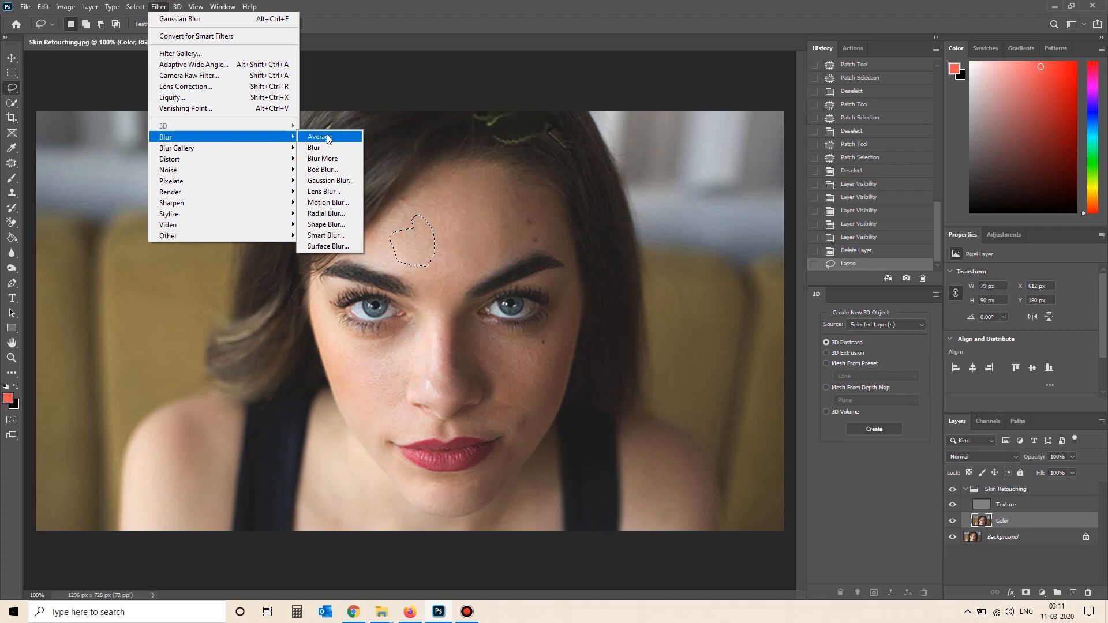
pyautogui.click(329, 180)
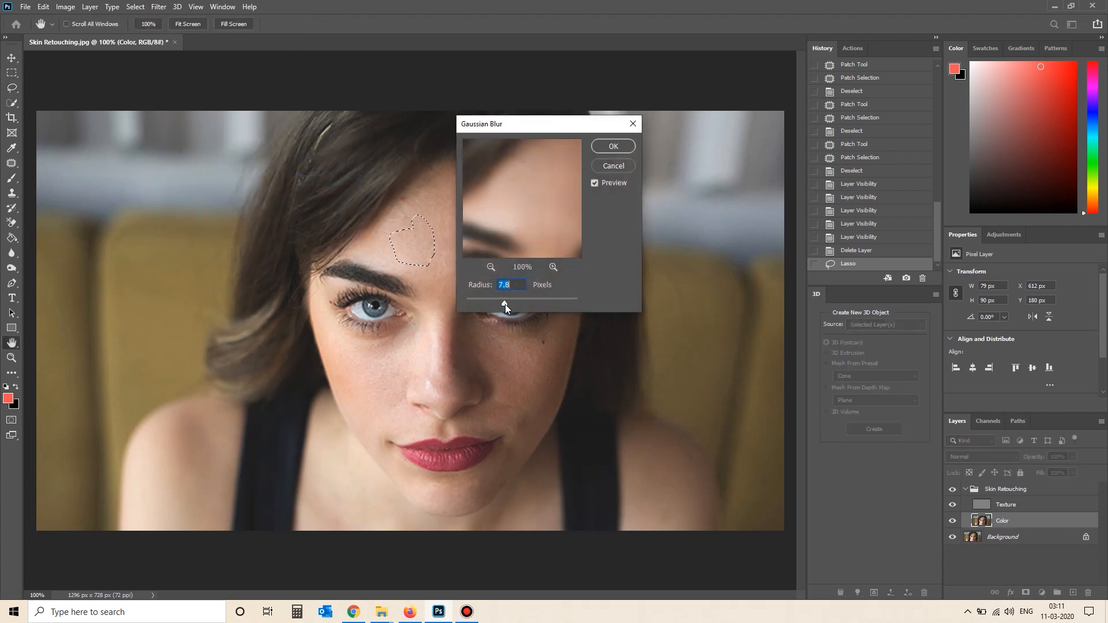
pyautogui.click(503, 304)
pyautogui.moveTo(484, 303)
pyautogui.mouseDown()
pyautogui.moveTo(523, 300)
pyautogui.moveTo(508, 303)
pyautogui.mouseUp()
pyautogui.moveTo(507, 302); pyautogui.dragTo(508, 302)
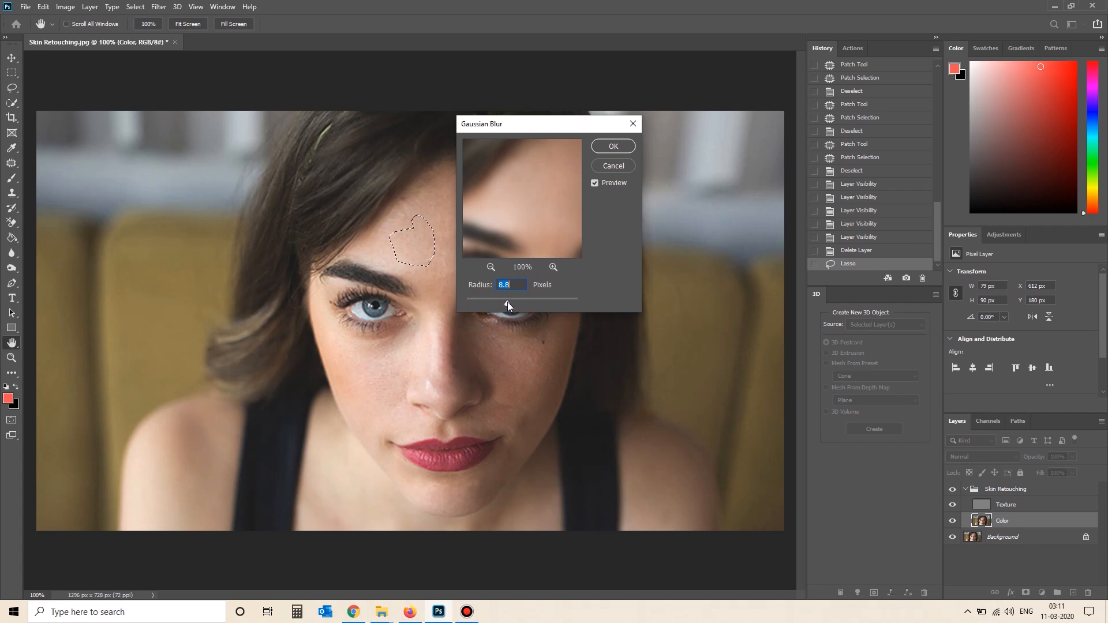
pyautogui.click(591, 149)
# Lasso patches across the middle and upper forehead and reapply the same Gaussian Blur to each one.
pyautogui.moveTo(446, 238)
pyautogui.mouseDown()
pyautogui.moveTo(434, 259)
pyautogui.moveTo(451, 278)
pyautogui.moveTo(471, 269)
pyautogui.moveTo(447, 237)
pyautogui.mouseUp()
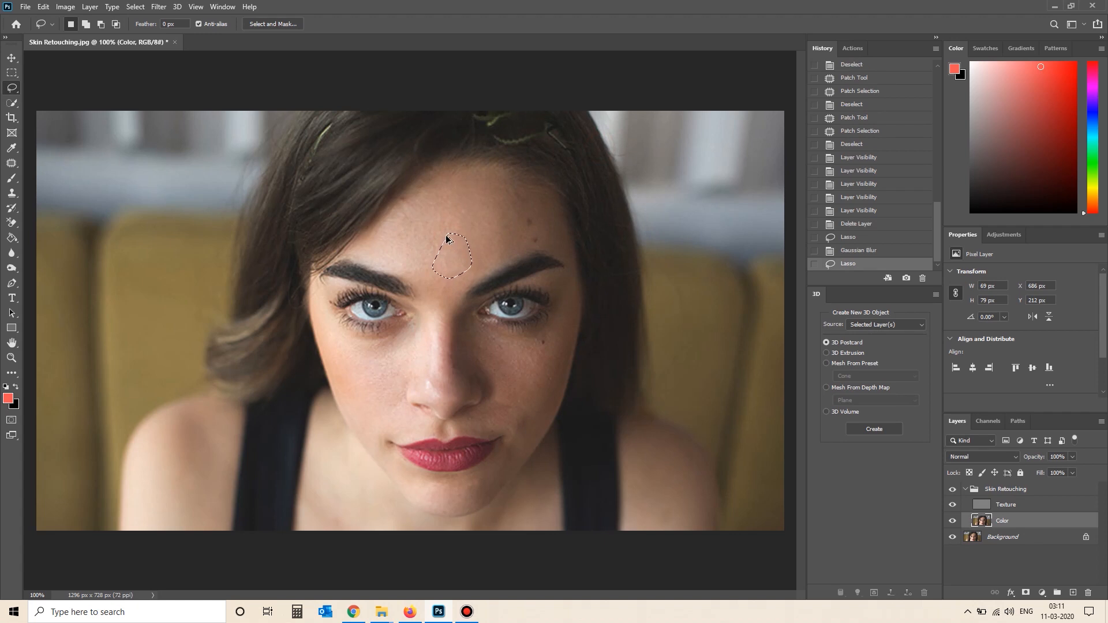
pyautogui.hotkey('ctrl', 'f')
pyautogui.moveTo(481, 225)
pyautogui.mouseDown()
pyautogui.moveTo(463, 241)
pyautogui.moveTo(470, 266)
pyautogui.moveTo(495, 251)
pyautogui.moveTo(481, 226)
pyautogui.moveTo(502, 205)
pyautogui.moveTo(490, 222)
pyautogui.moveTo(500, 242)
pyautogui.moveTo(532, 234)
pyautogui.moveTo(535, 220)
pyautogui.moveTo(524, 205)
pyautogui.moveTo(461, 192)
pyautogui.moveTo(456, 234)
pyautogui.moveTo(465, 193)
pyautogui.mouseUp()
pyautogui.hotkey('ctrl', 'f')
pyautogui.hotkey('ctrl', 'f')
pyautogui.hotkey('ctrl', 'f')
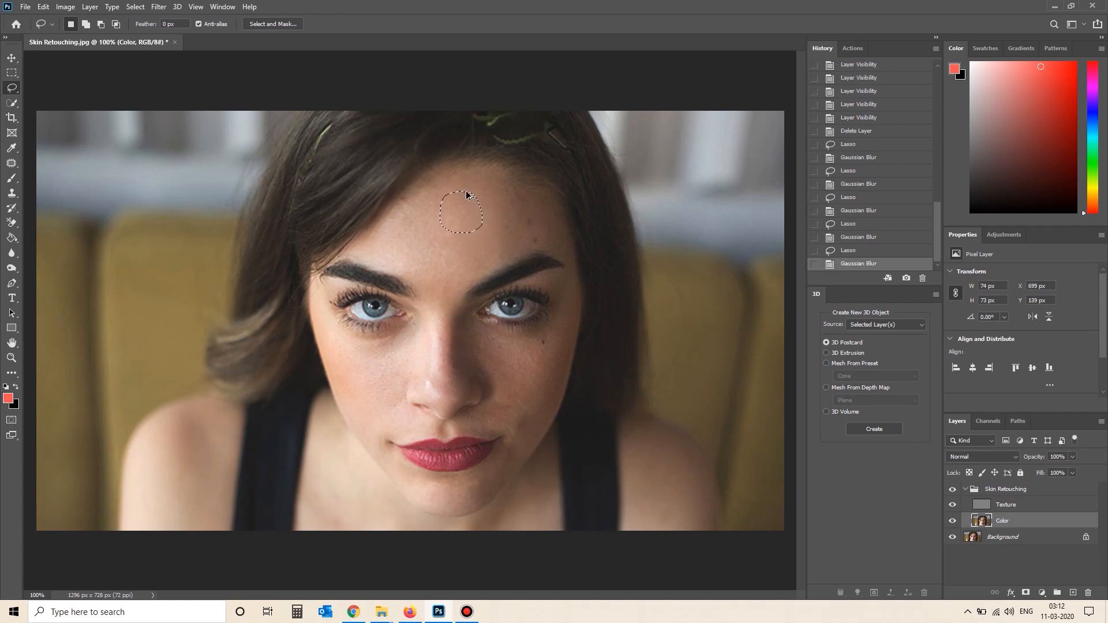
# Lasso the uneven areas of the image-right cheek and smooth each with the last Gaussian Blur.
pyautogui.moveTo(518, 348)
pyautogui.mouseDown()
pyautogui.moveTo(486, 359)
pyautogui.moveTo(536, 377)
pyautogui.moveTo(524, 342)
pyautogui.moveTo(552, 336)
pyautogui.moveTo(533, 373)
pyautogui.moveTo(558, 375)
pyautogui.moveTo(555, 339)
pyautogui.mouseUp()
pyautogui.hotkey('ctrl', 'f')
pyautogui.hotkey('ctrl', 'f')
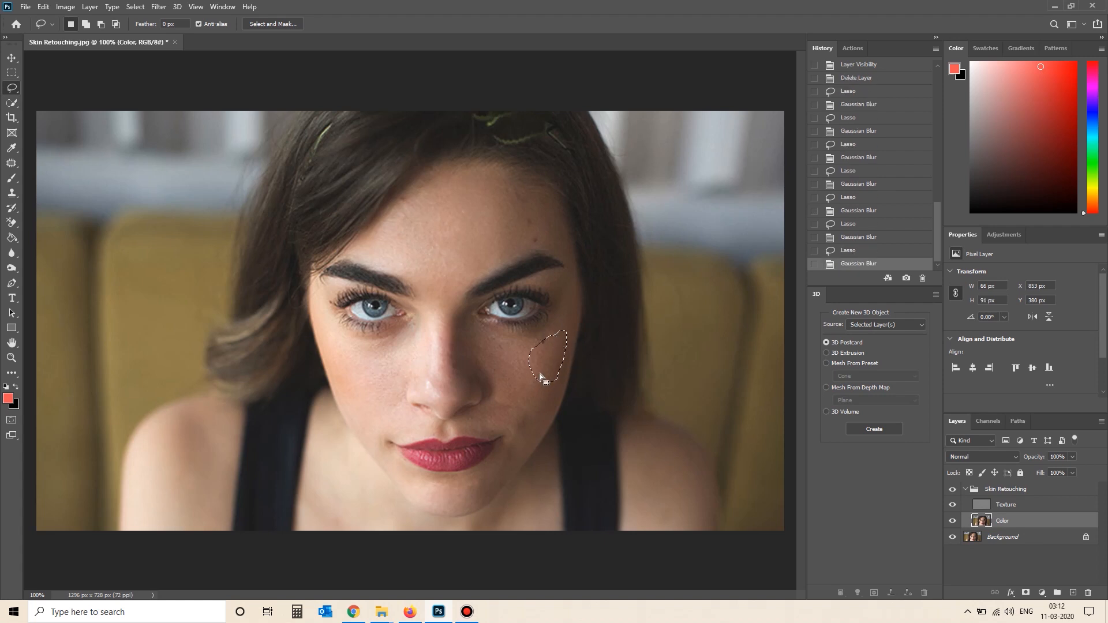
pyautogui.moveTo(519, 378)
pyautogui.mouseDown()
pyautogui.moveTo(521, 412)
pyautogui.moveTo(550, 401)
pyautogui.moveTo(519, 376)
pyautogui.moveTo(488, 432)
pyautogui.moveTo(518, 437)
pyautogui.moveTo(503, 394)
pyautogui.mouseUp()
pyautogui.hotkey('ctrl', 'f')
pyautogui.hotkey('ctrl', 'f')
# Lasso areas on the chin and the image-left cheek and smooth them with the last Gaussian Blur.
pyautogui.moveTo(472, 479)
pyautogui.mouseDown()
pyautogui.moveTo(430, 484)
pyautogui.moveTo(448, 503)
pyautogui.moveTo(475, 476)
pyautogui.mouseUp()
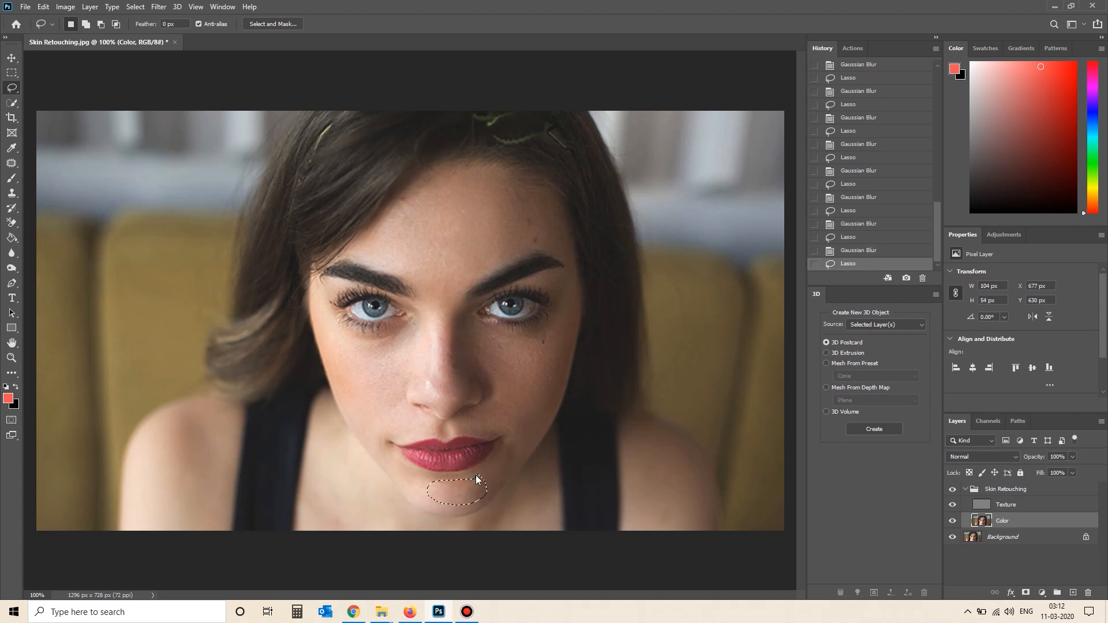
pyautogui.moveTo(356, 421)
pyautogui.mouseDown()
pyautogui.moveTo(383, 429)
pyautogui.moveTo(348, 366)
pyautogui.moveTo(395, 350)
pyautogui.moveTo(352, 362)
pyautogui.moveTo(403, 367)
pyautogui.moveTo(386, 339)
pyautogui.moveTo(370, 340)
pyautogui.moveTo(355, 352)
pyautogui.moveTo(401, 348)
pyautogui.moveTo(364, 401)
pyautogui.moveTo(396, 372)
pyautogui.mouseUp()
pyautogui.hotkey('ctrl', 'f')
pyautogui.click(398, 350)
pyautogui.hotkey('ctrl', 'alt', 'f')
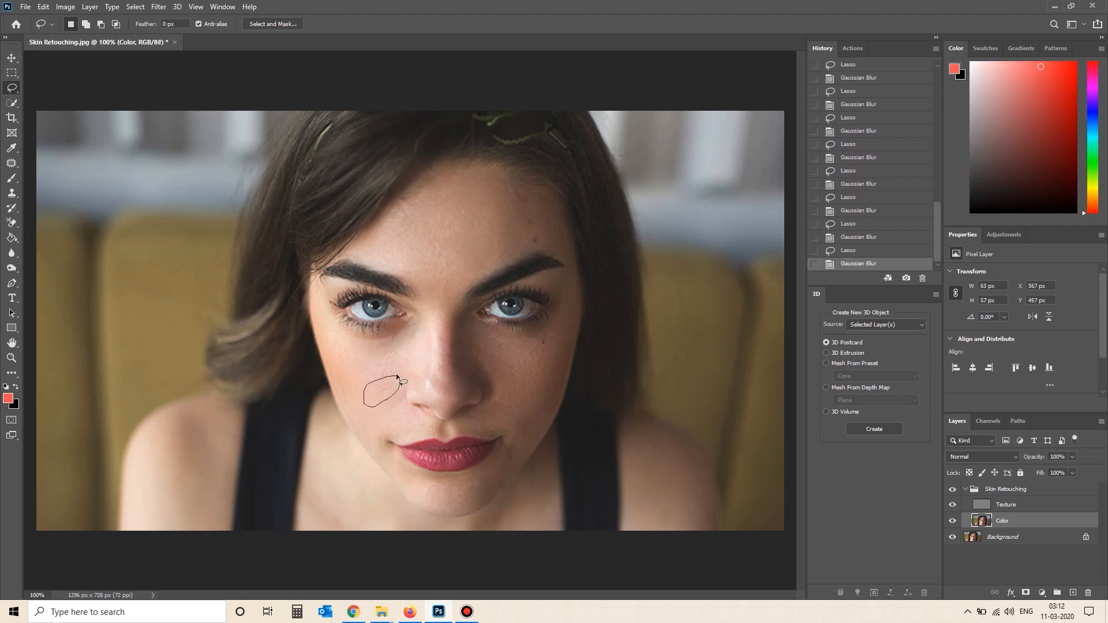
pyautogui.hotkey('ctrl', 'f')
# Smooth the nose tip and bridge with lassoed patches and the last Gaussian Blur, deselecting after each patch.
pyautogui.click(431, 376)
pyautogui.moveTo(453, 398); pyautogui.dragTo(433, 372)
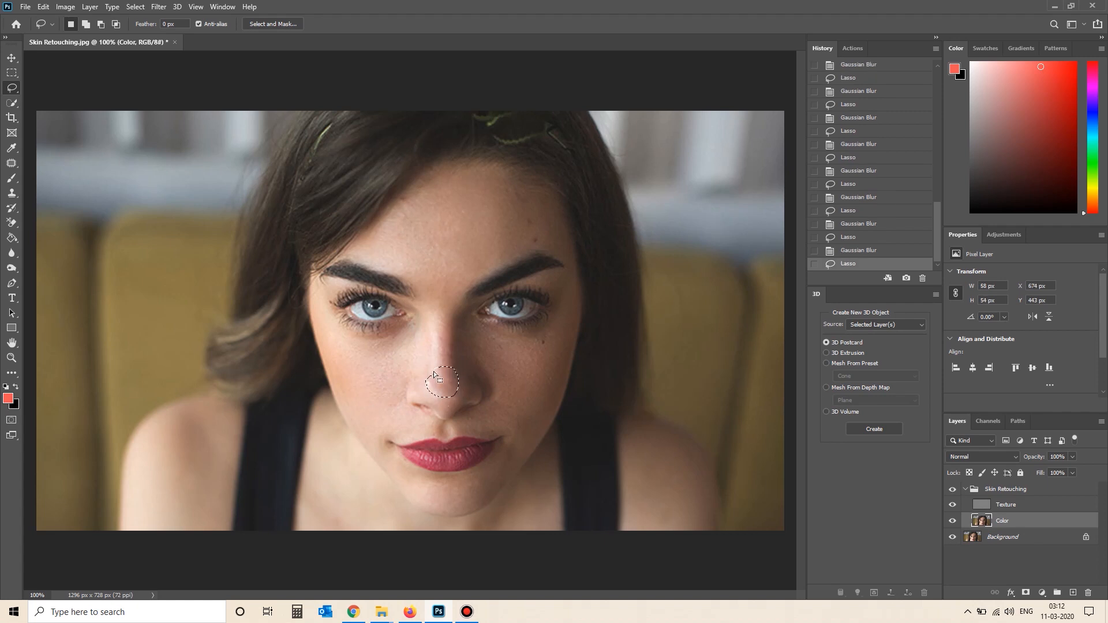
pyautogui.hotkey('ctrl', 'f')
pyautogui.hotkey('ctrl', 'd')
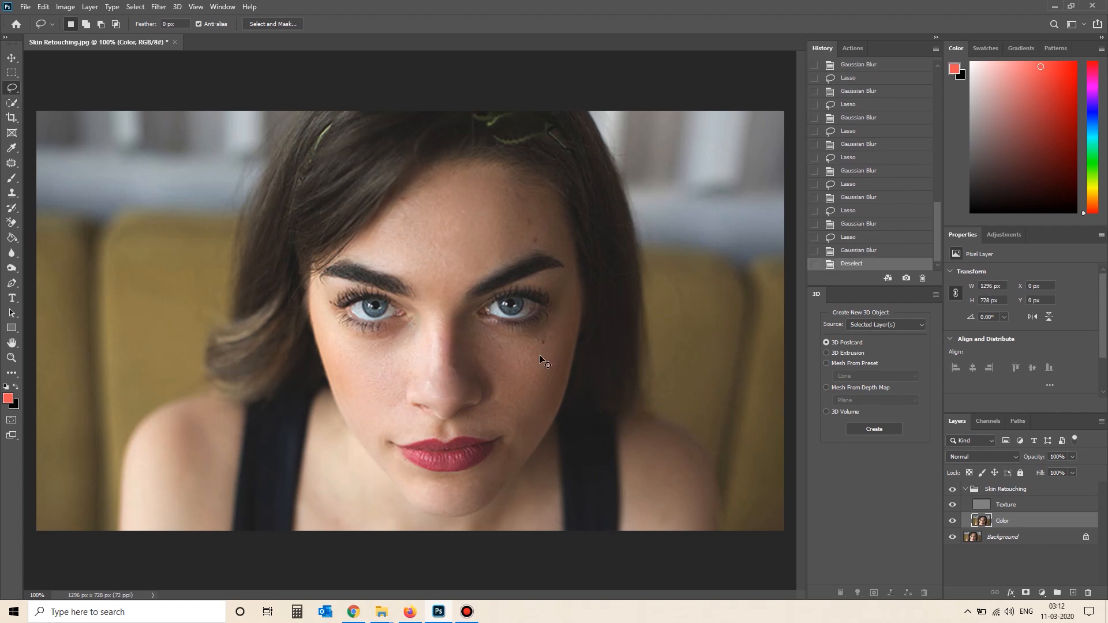
pyautogui.moveTo(458, 376); pyautogui.dragTo(440, 349)
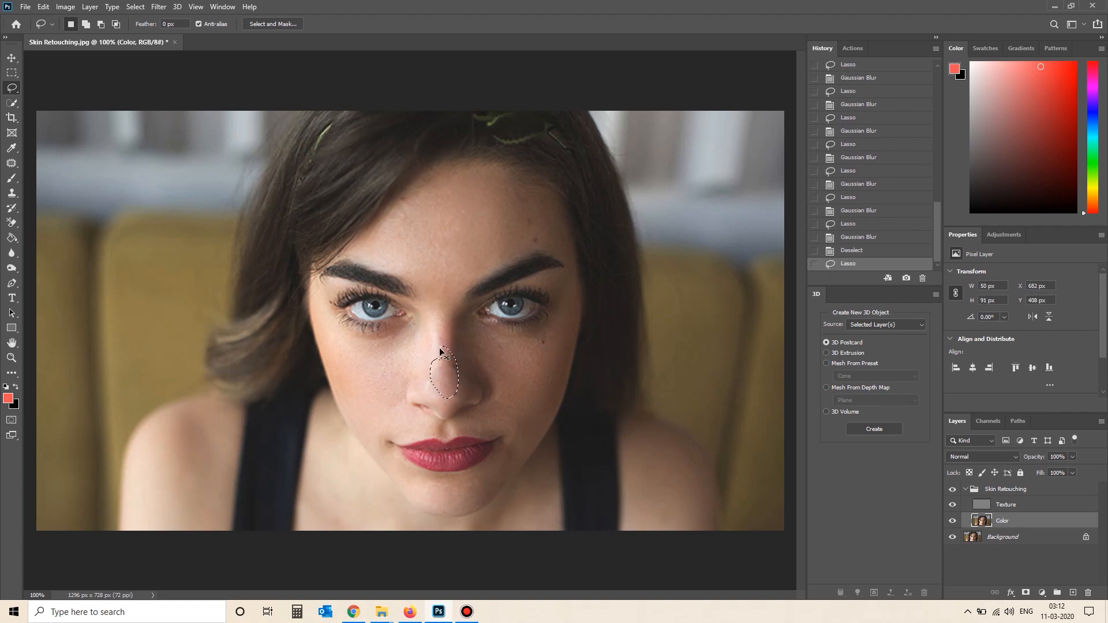
pyautogui.hotkey('ctrl', 'f')
pyautogui.hotkey('ctrl', 'd')
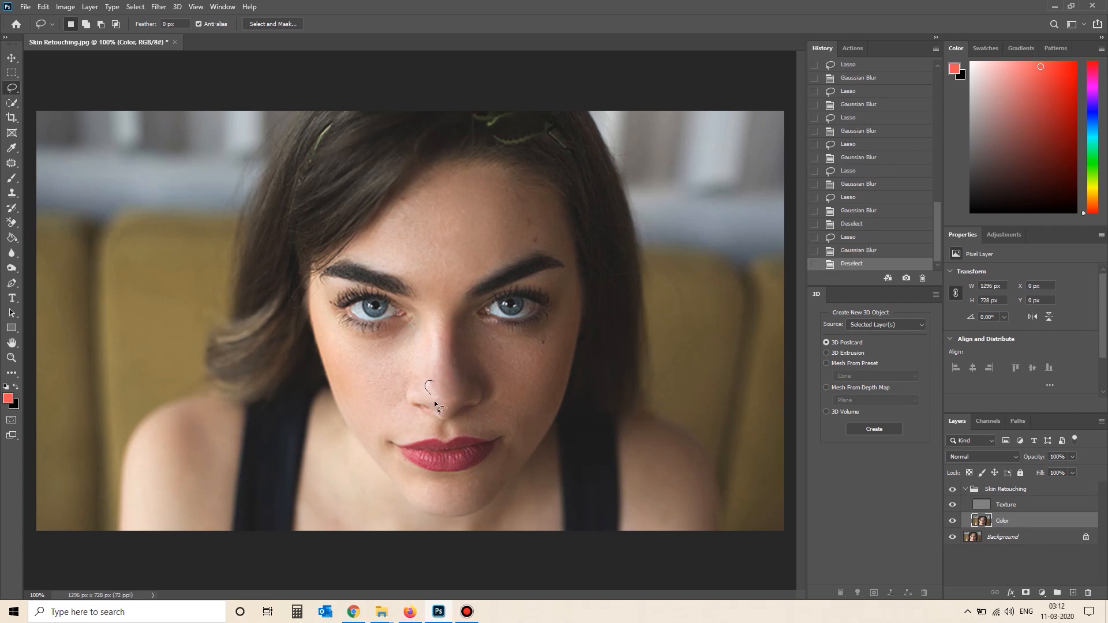
pyautogui.moveTo(435, 402); pyautogui.dragTo(435, 374)
pyautogui.hotkey('ctrl', 'f')
pyautogui.hotkey('ctrl', 'd')
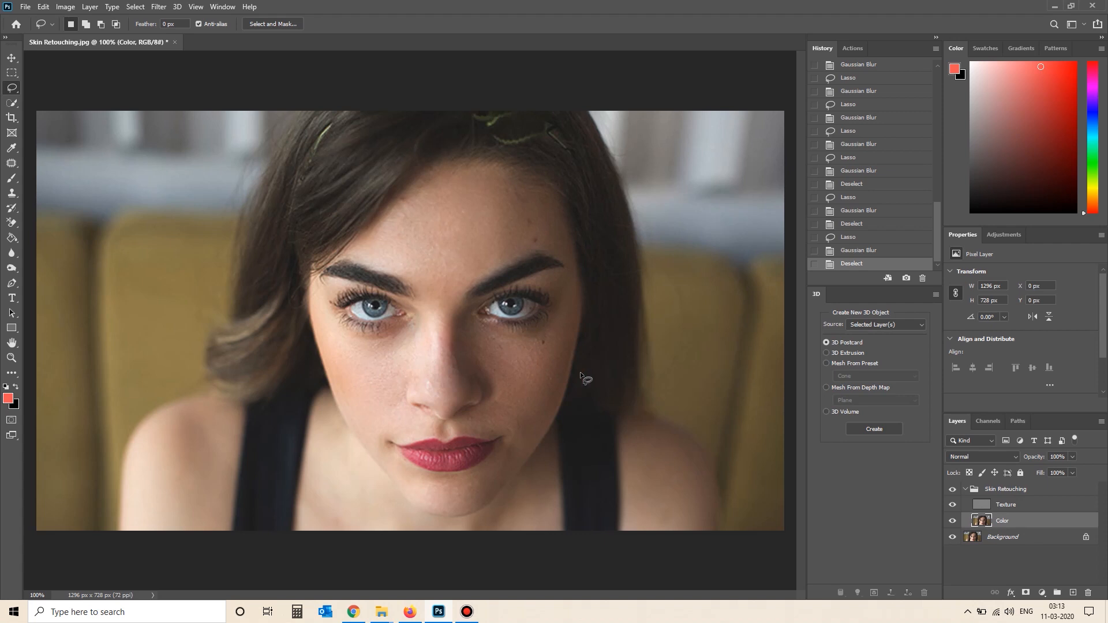
# Toggle the Skin Retouching group's visibility to compare the skin before and after the blurring.
pyautogui.click(952, 490)
pyautogui.click(952, 490)
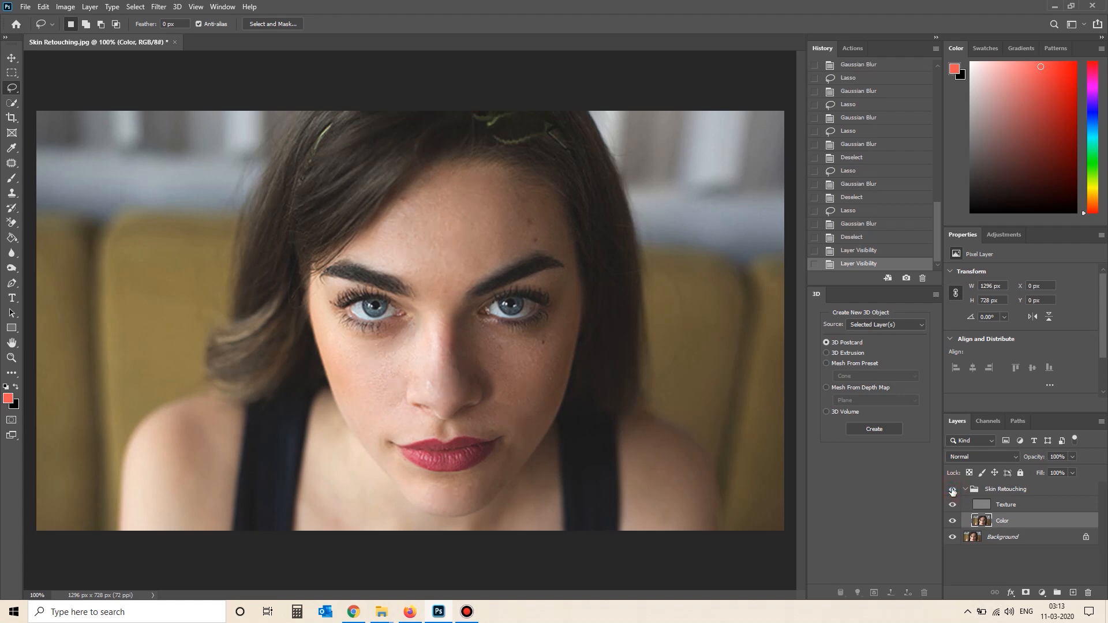
pyautogui.click(952, 489)
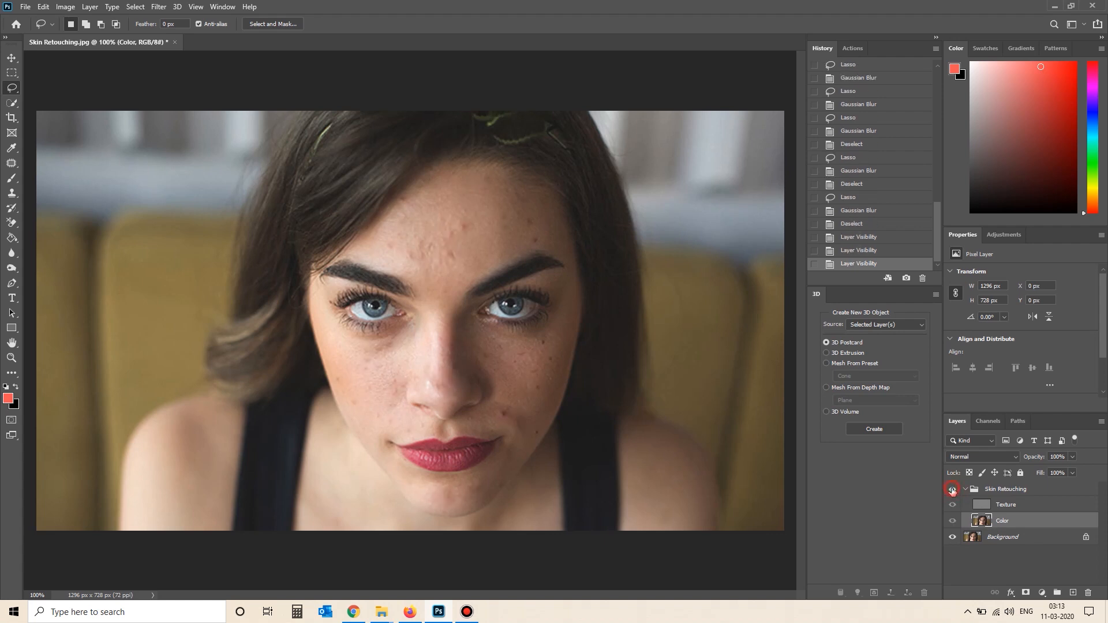
pyautogui.click(952, 490)
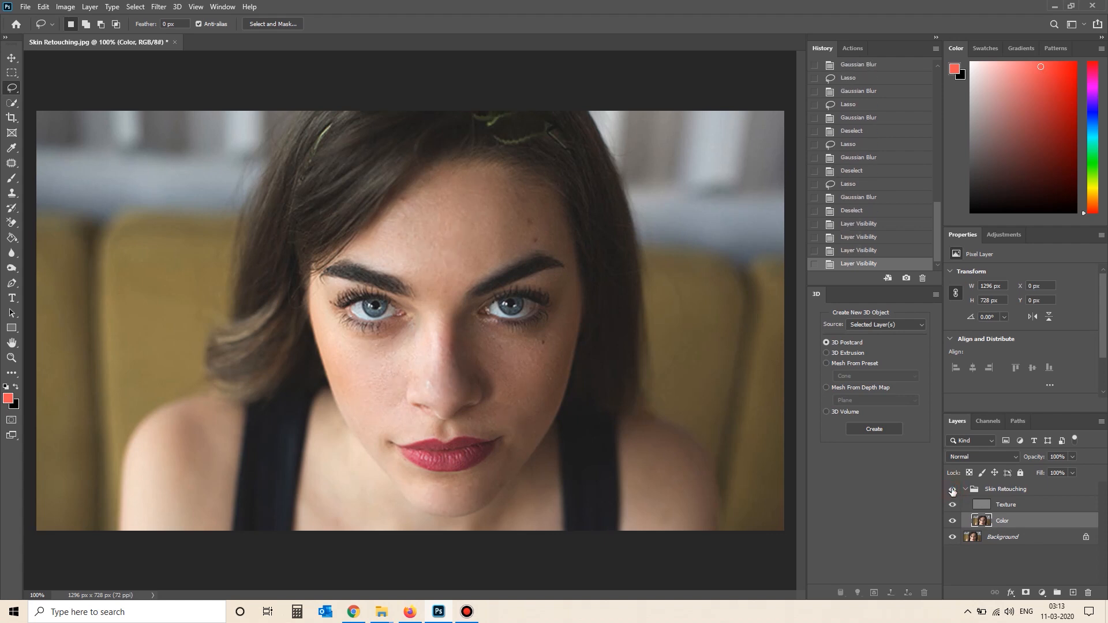
# Collapse the Skin Retouching group and add a Vibrance adjustment layer above it with Vibrance at +100.
pyautogui.click(964, 490)
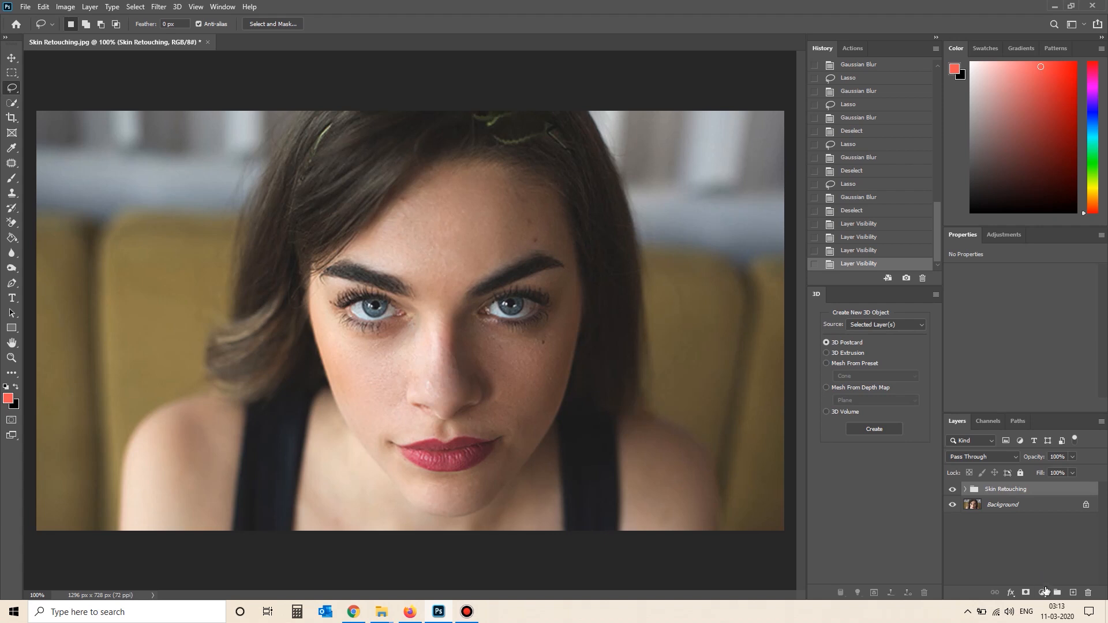
pyautogui.click(1042, 592)
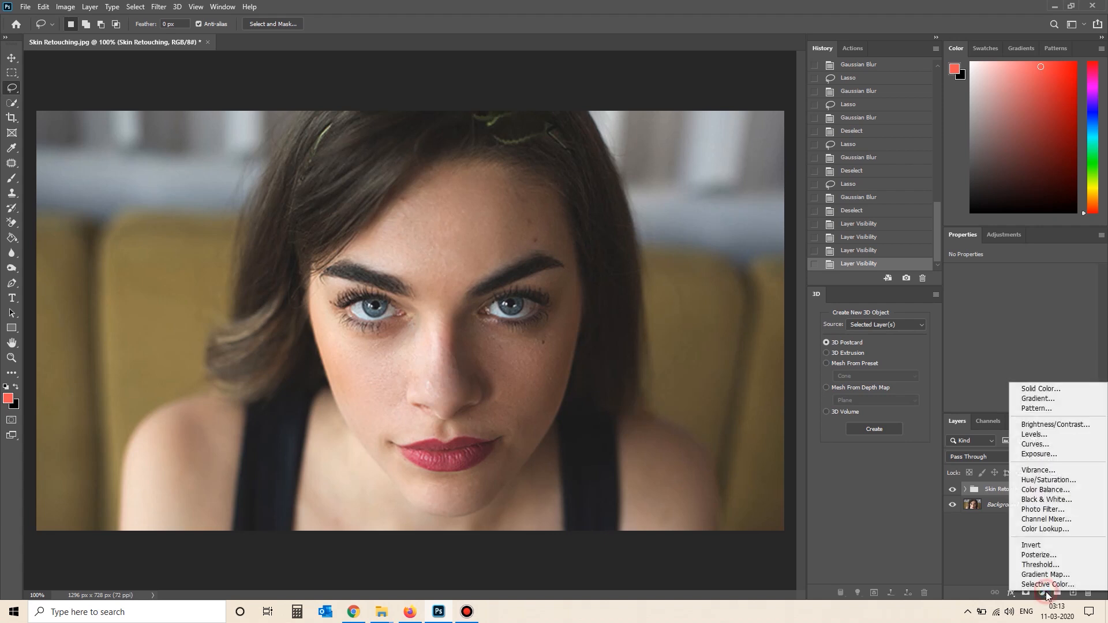
pyautogui.click(1045, 470)
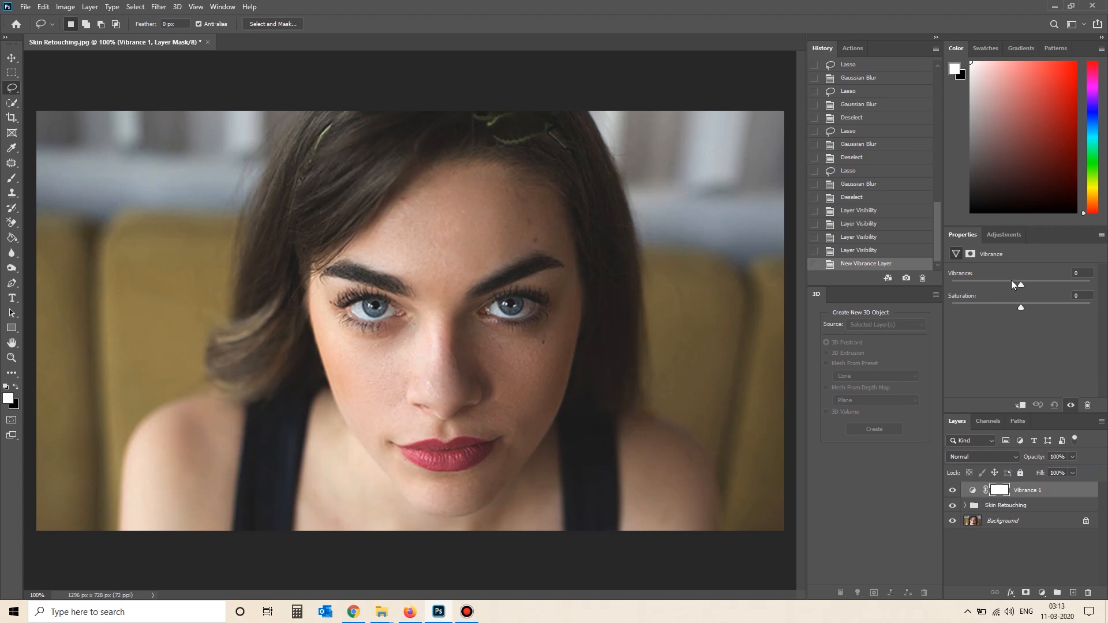
pyautogui.moveTo(1033, 285); pyautogui.dragTo(1105, 289)
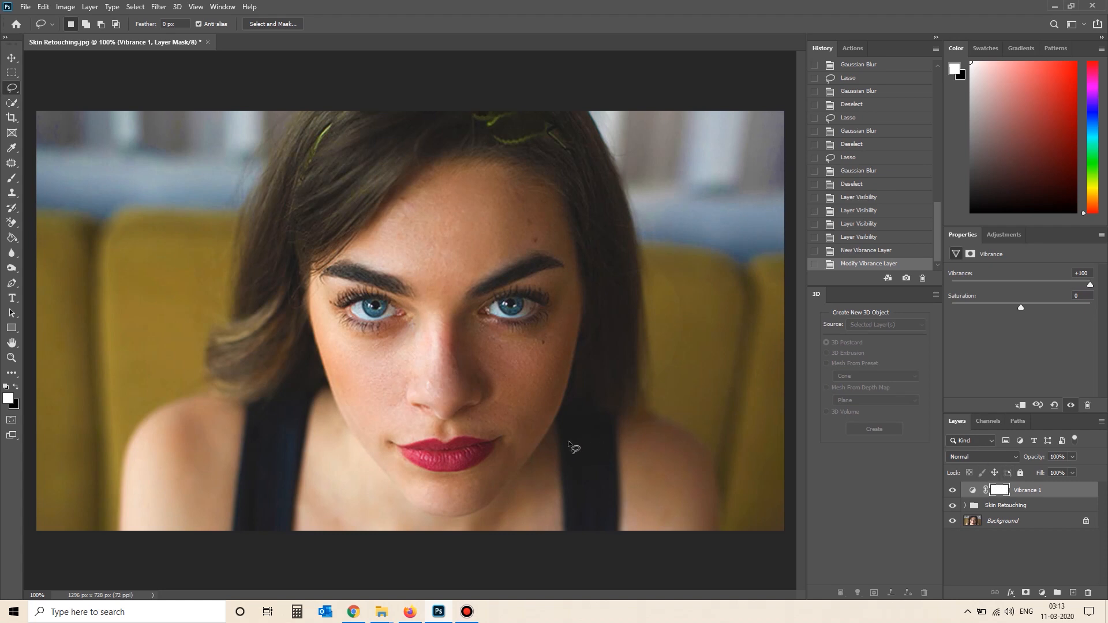
# Invert the Vibrance layer's mask to black and brush white over the lips to intensify only their color.
pyautogui.hotkey('ctrl', 'i')
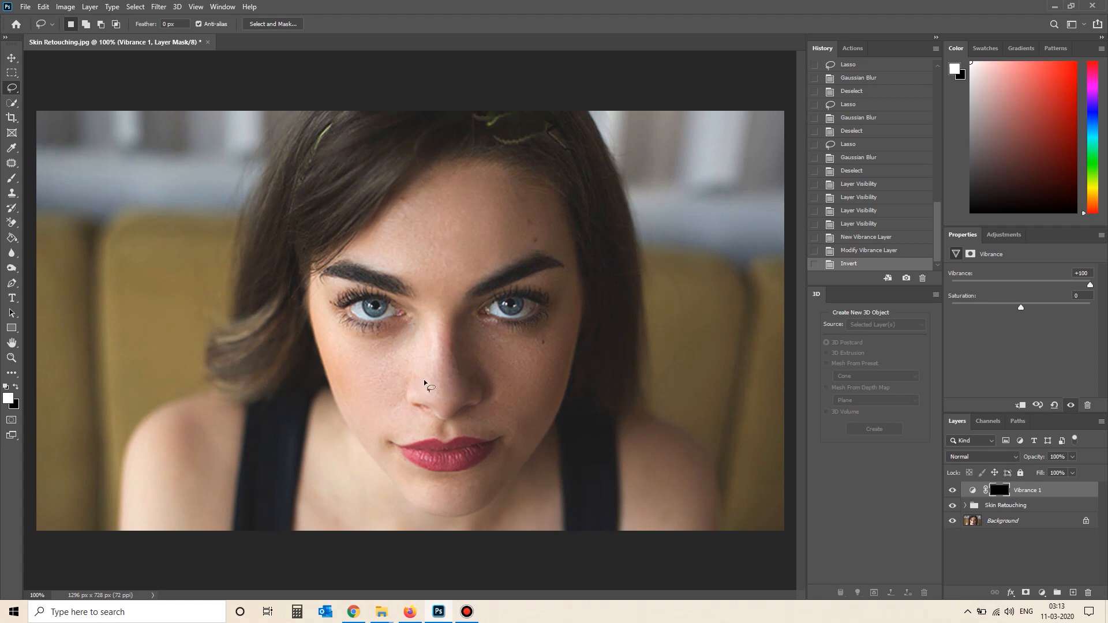
pyautogui.click(13, 180)
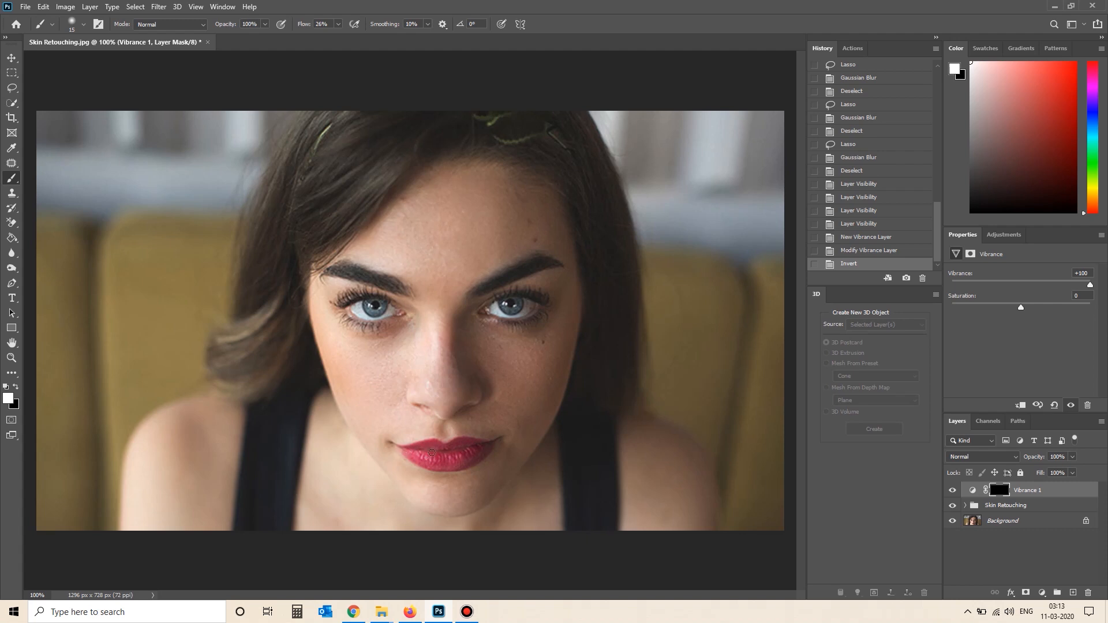
pyautogui.moveTo(455, 457); pyautogui.dragTo(468, 454)
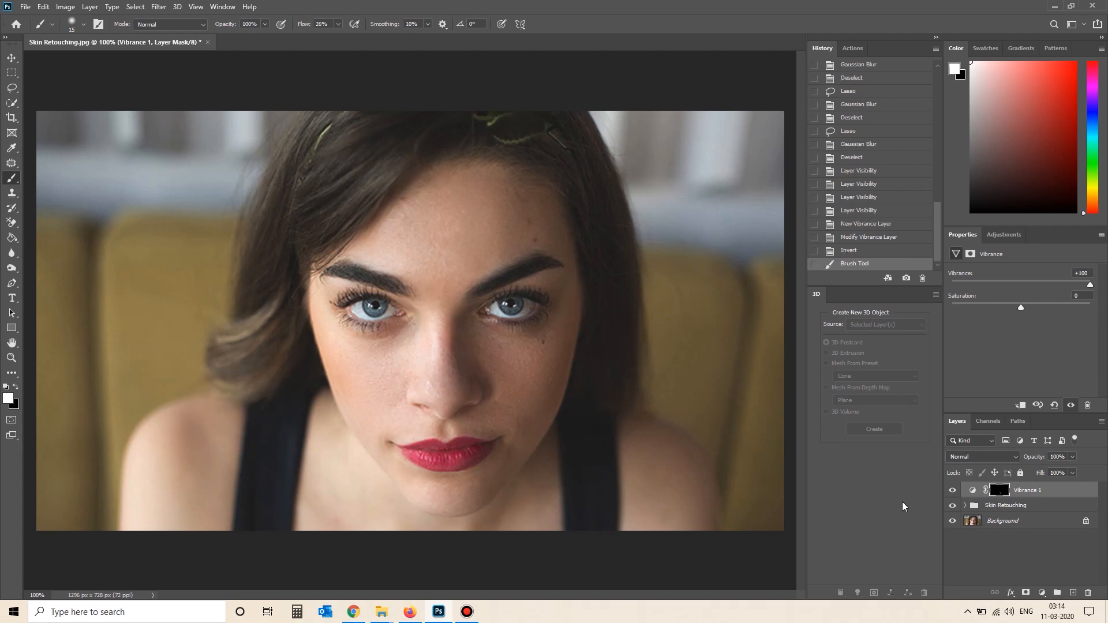
# Add a brightening Curves adjustment layer above the Vibrance layer, with raised midtones and an inverted black mask.
pyautogui.click(1042, 592)
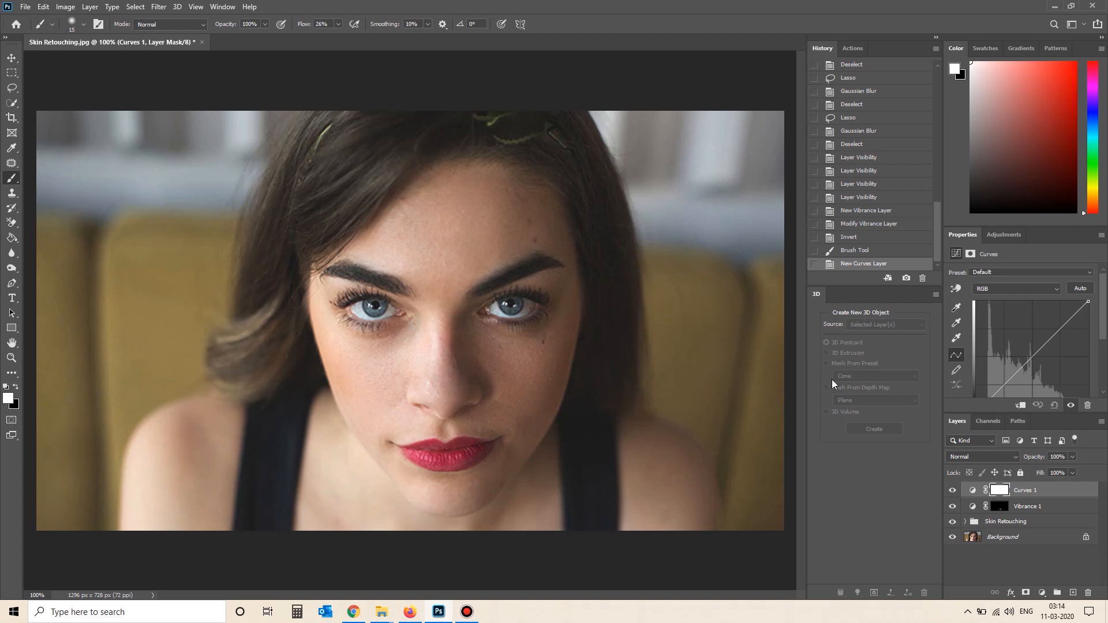
pyautogui.click(1033, 357)
pyautogui.moveTo(1033, 358); pyautogui.dragTo(1026, 352)
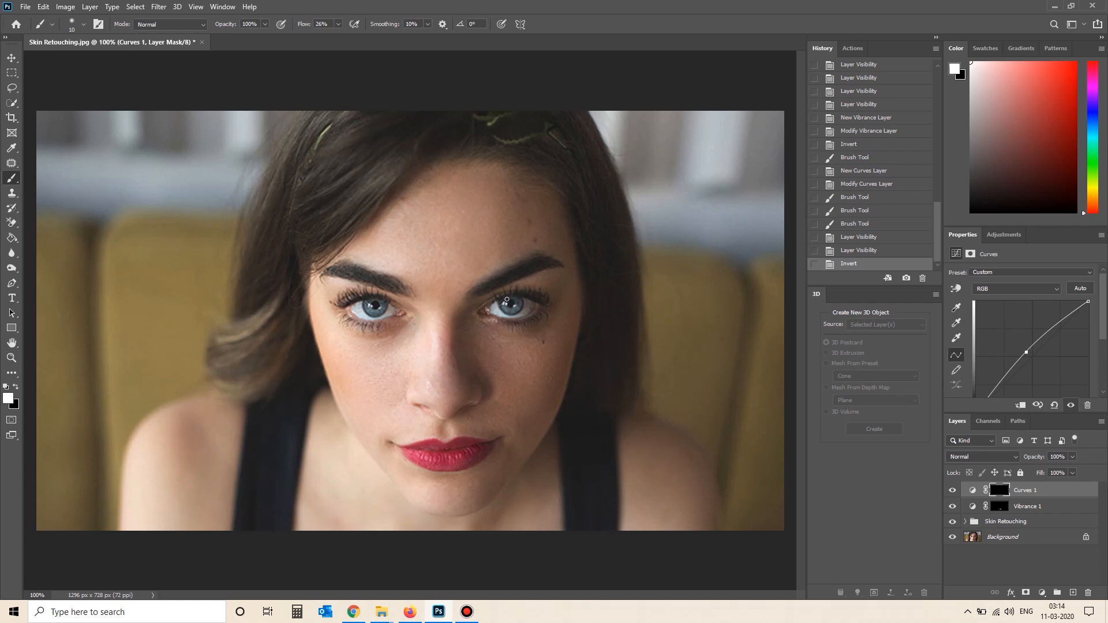
# Brush white over both irises on the Curves mask, and toggle the layer's visibility to compare the eyes.
pyautogui.moveTo(507, 300); pyautogui.dragTo(492, 308)
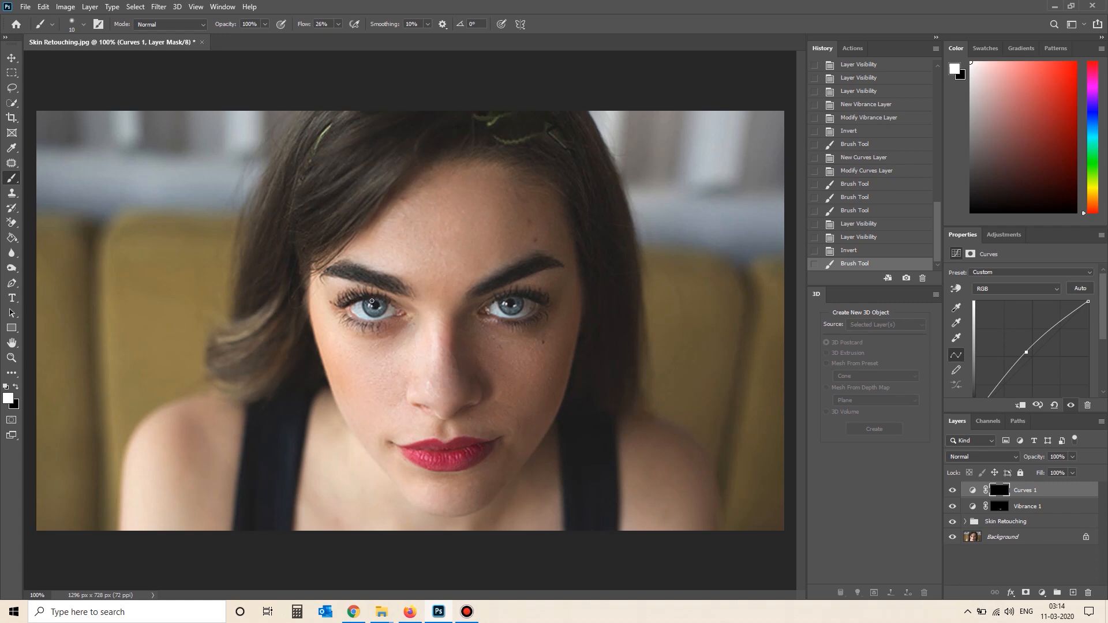
pyautogui.moveTo(371, 301); pyautogui.dragTo(369, 305)
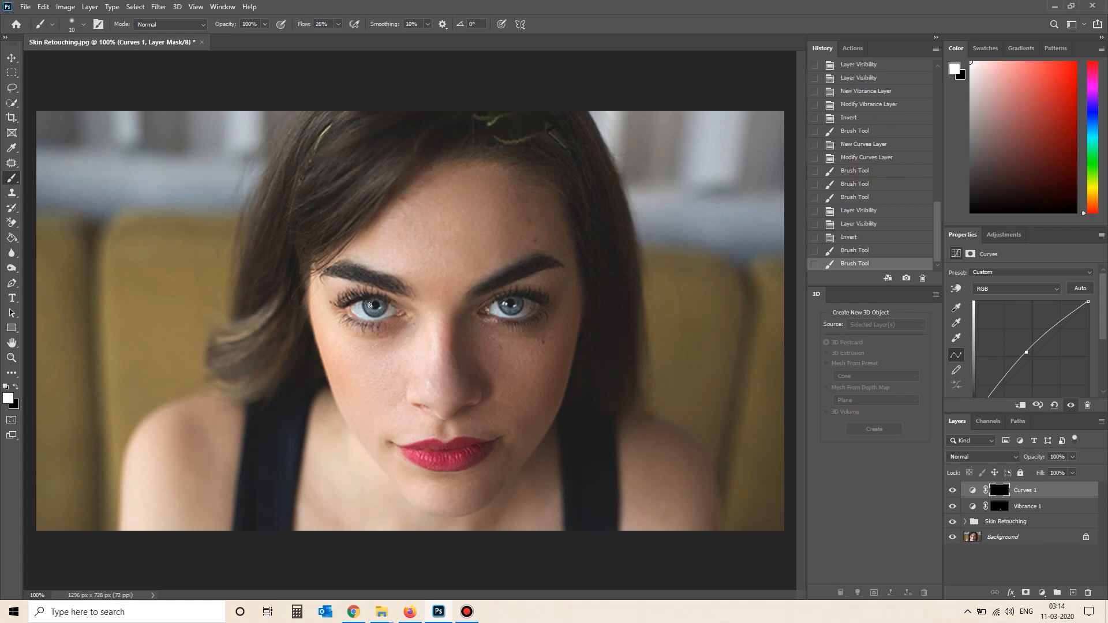
pyautogui.click(952, 490)
pyautogui.click(953, 491)
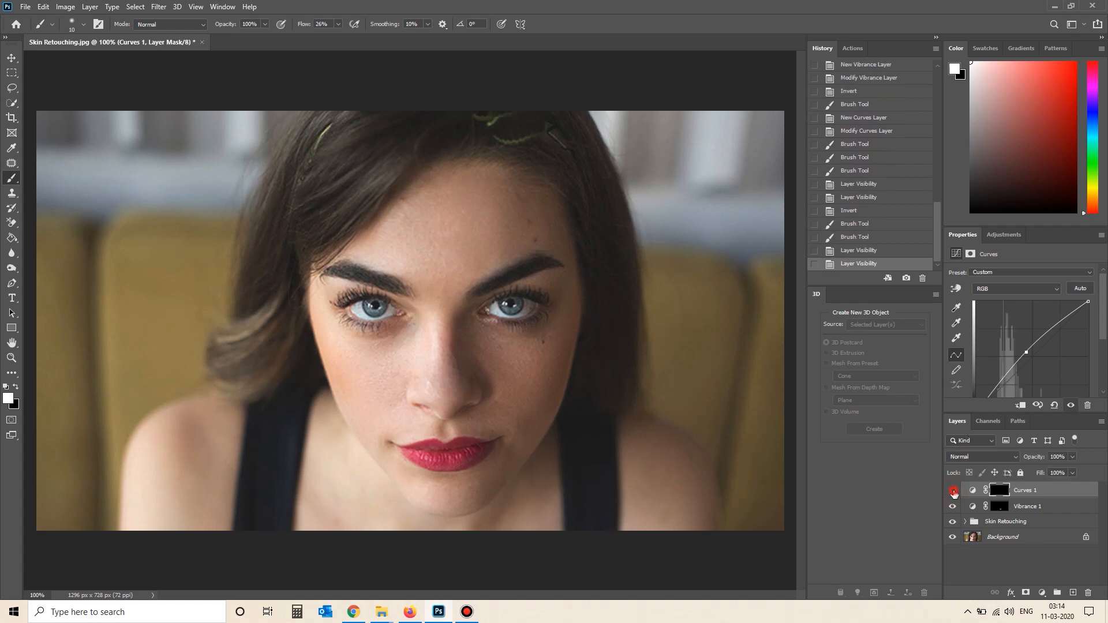
pyautogui.click(953, 491)
pyautogui.click(953, 490)
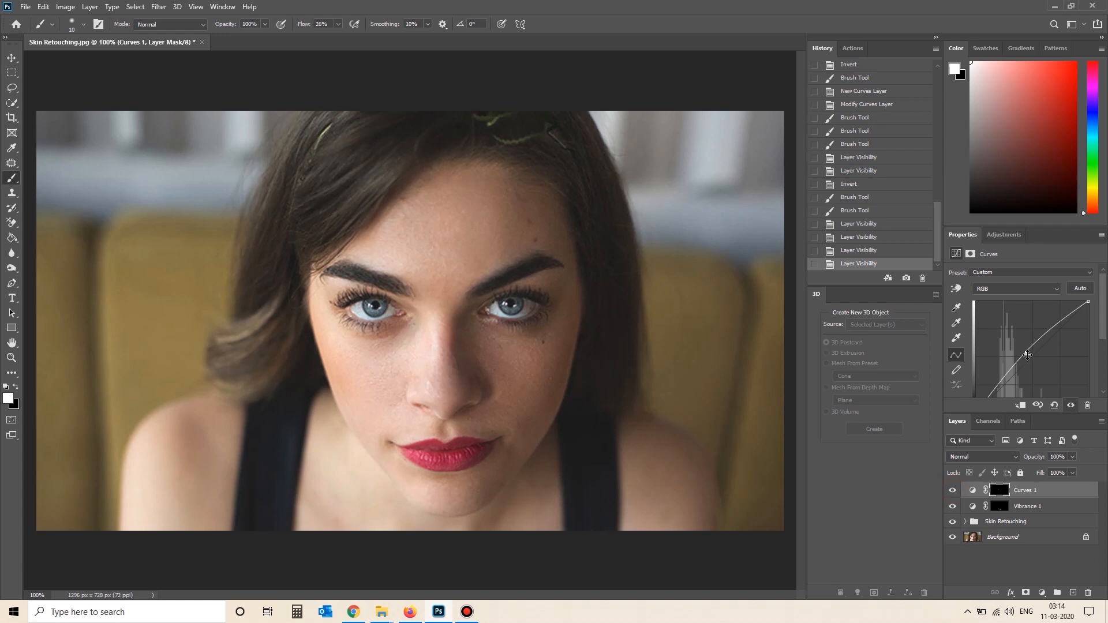
# Raise the Curves midtone point further to brighten the irises more, and toggle the layer to check the effect.
pyautogui.moveTo(1025, 353); pyautogui.dragTo(1020, 350)
pyautogui.click(953, 490)
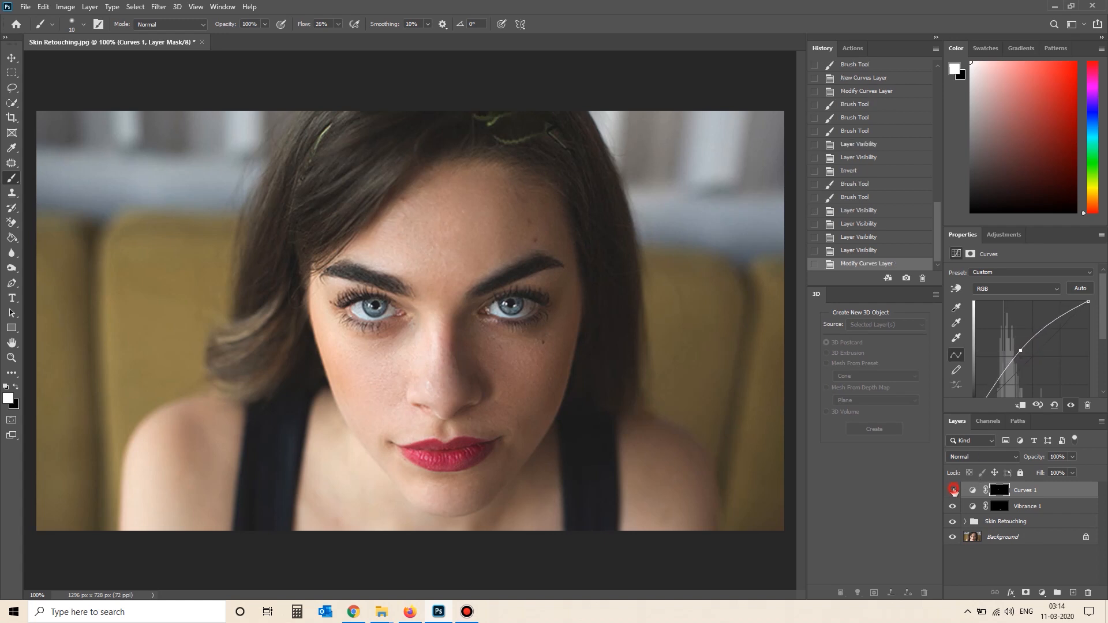
pyautogui.click(952, 490)
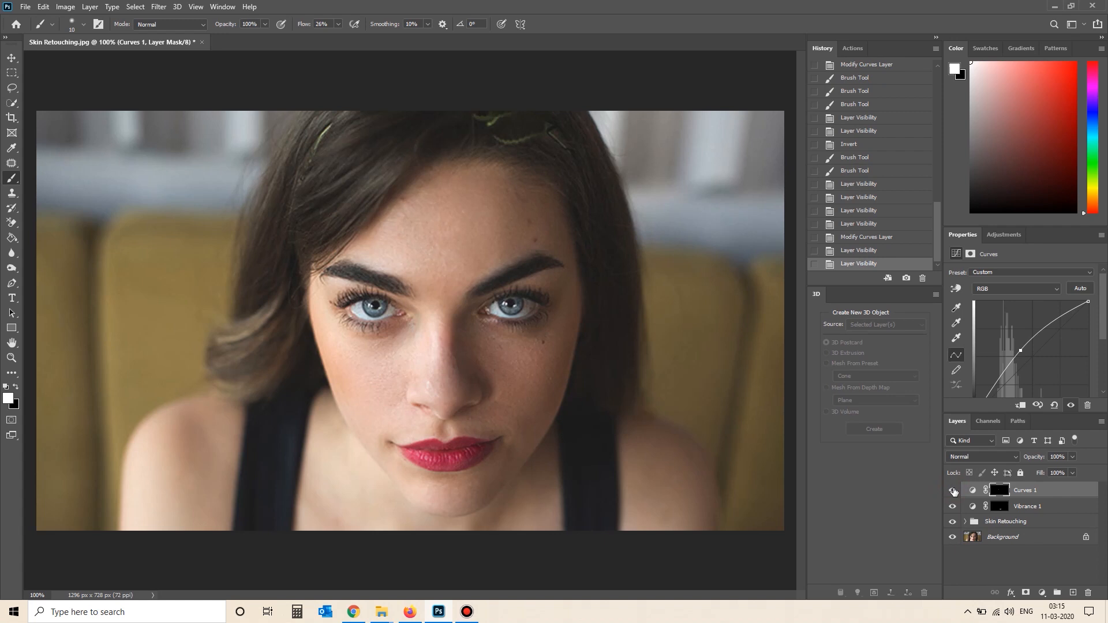
# Switch between the Background layer alone and all layers to compare the original portrait with the finished retouch.
pyautogui.keyDown('alt'); pyautogui.click(952, 537); pyautogui.keyUp('alt')
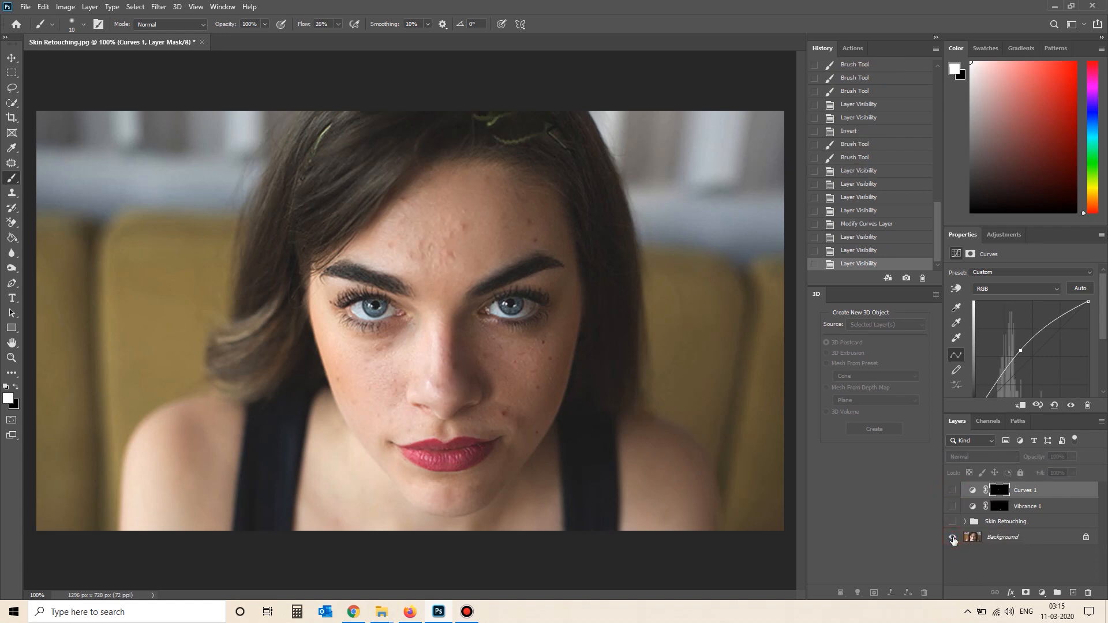
pyautogui.keyDown('alt'); pyautogui.click(952, 538); pyautogui.keyUp('alt')
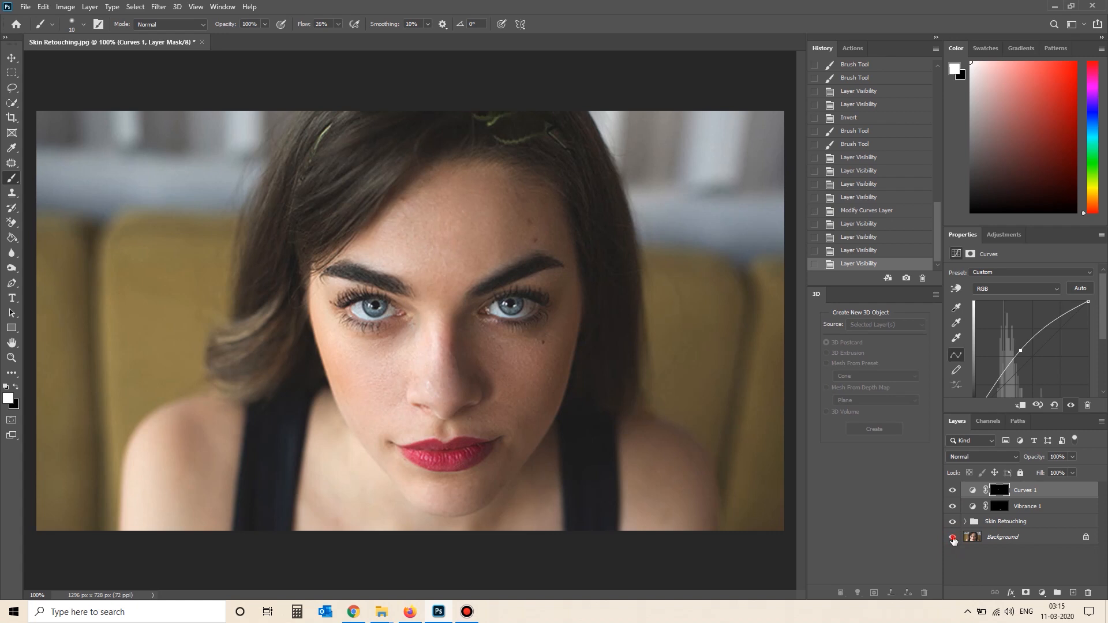
pyautogui.keyDown('alt'); pyautogui.click(952, 538); pyautogui.keyUp('alt')
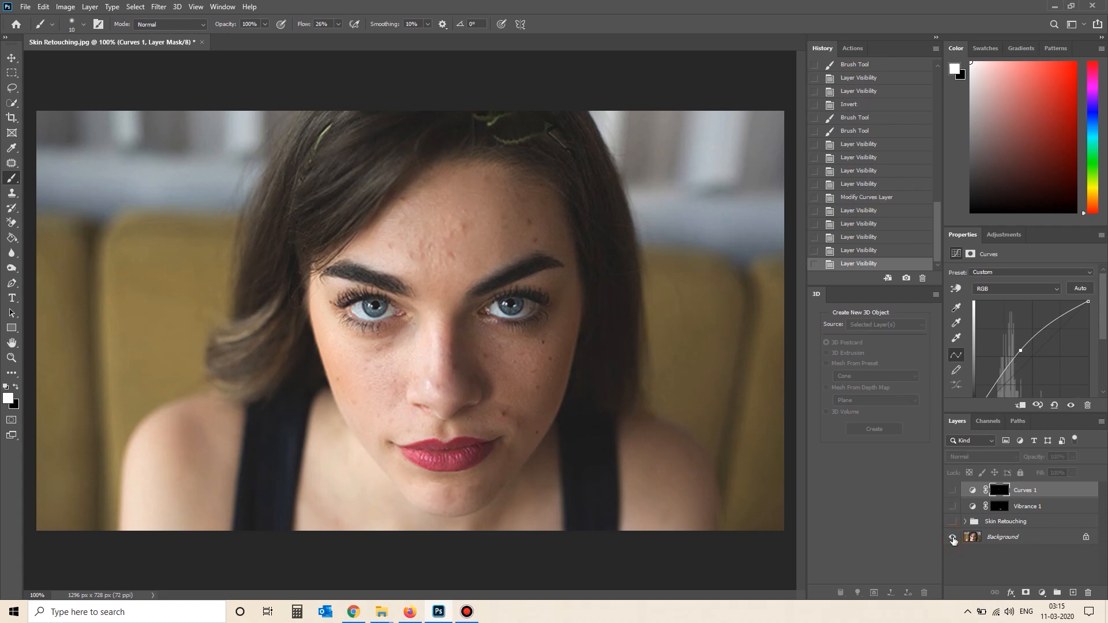
pyautogui.keyDown('alt'); pyautogui.click(952, 538); pyautogui.keyUp('alt')
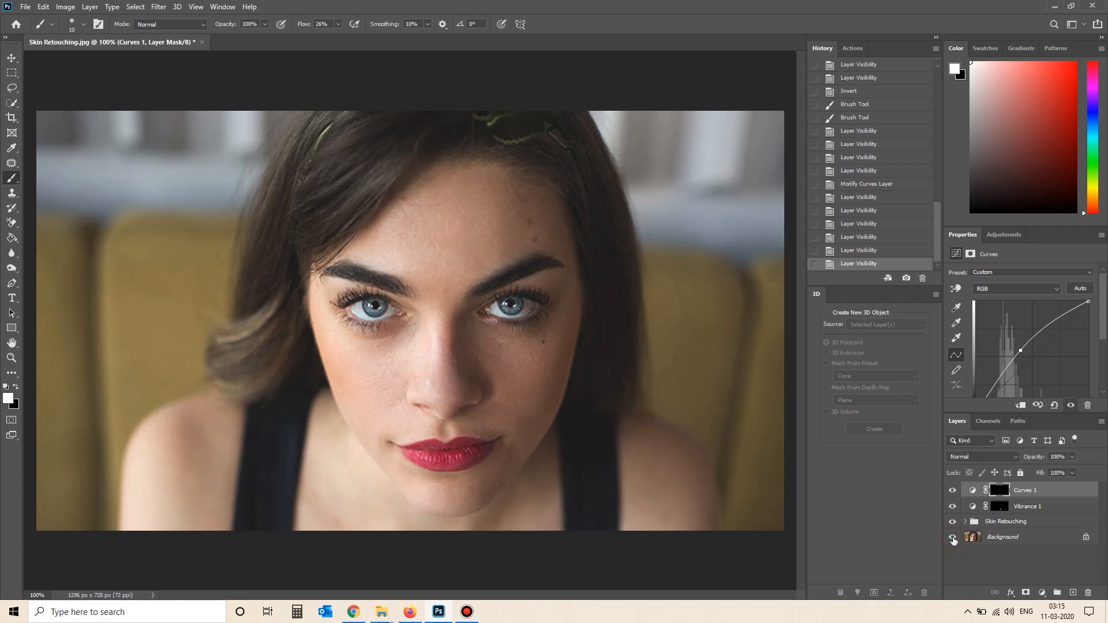